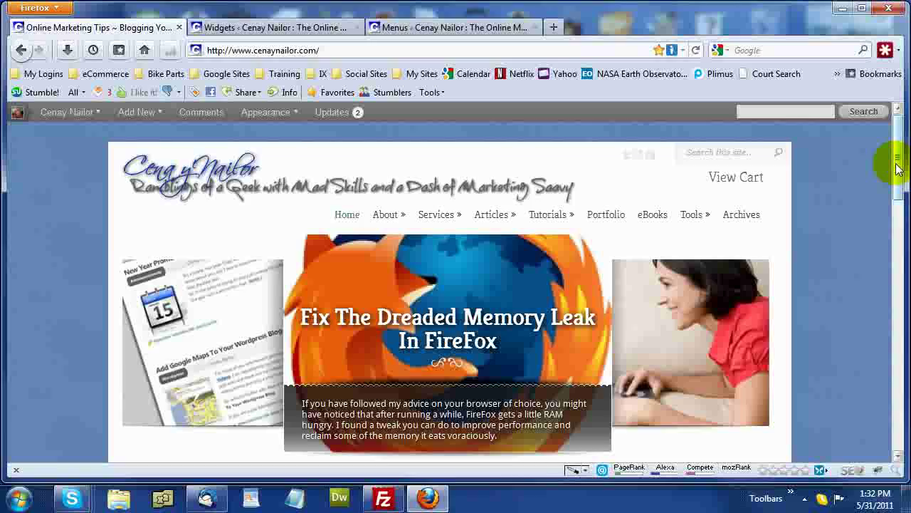
- Scroll down the site's front page by dragging the scrollbar
left_click(897, 166)
mouse_move(897, 166)
left_mouse_down()
mouse_move(898, 391)
mouse_move(901, 157)
left_mouse_up()
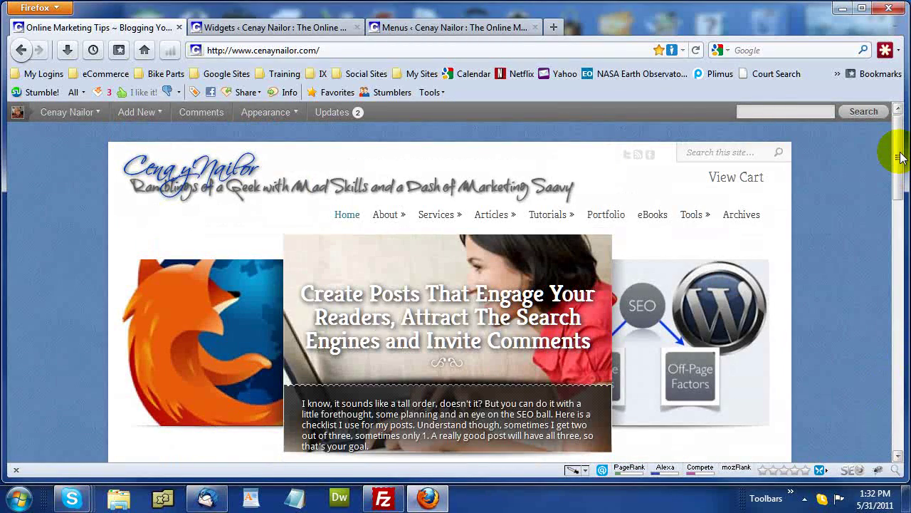
- Open the Portfolio category page, scroll through its posts and sidebar, then return to the top
left_click(596, 222)
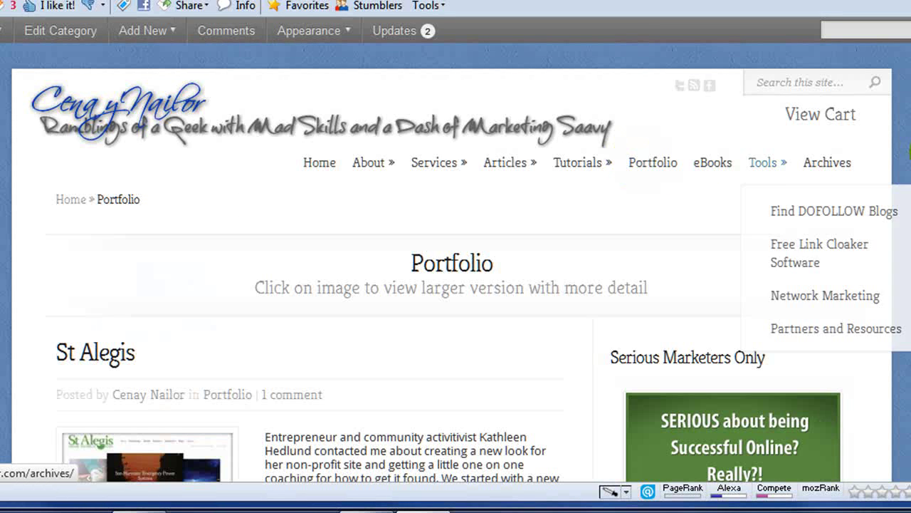
scroll(456, 271, "down", 10)
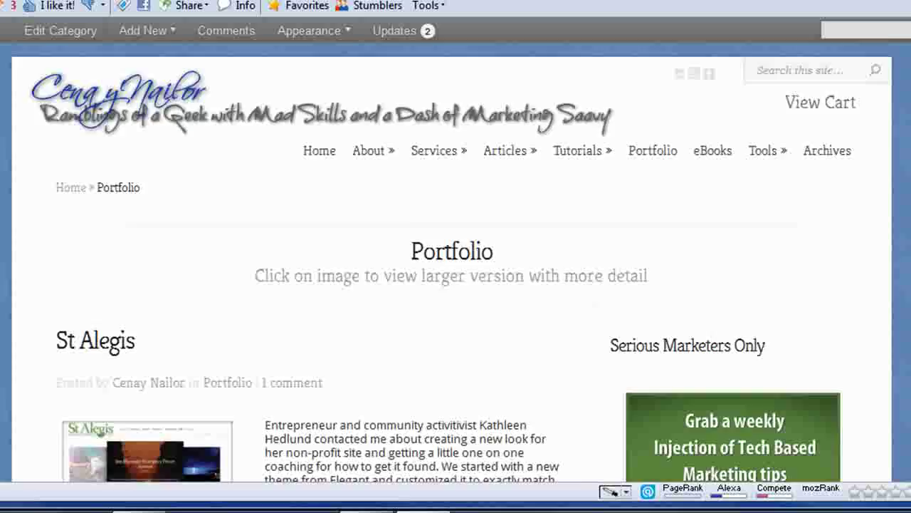
scroll(456, 271, "down", 15)
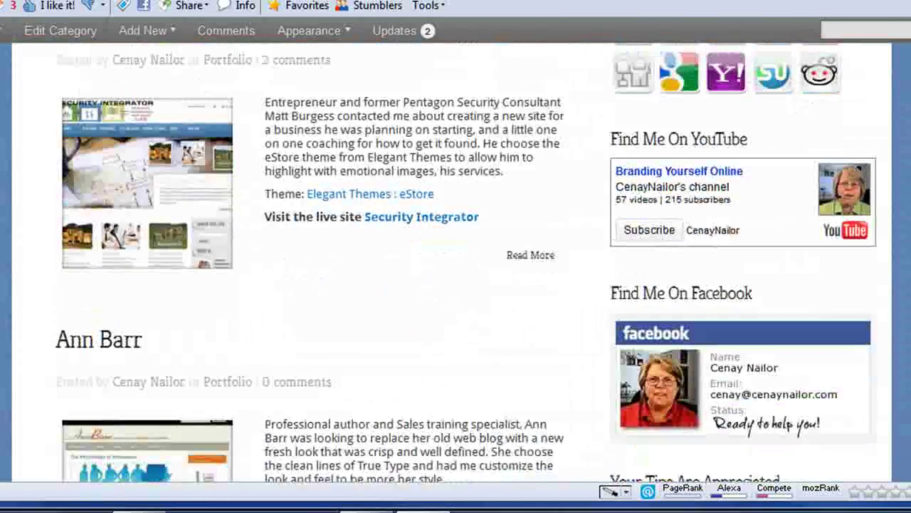
scroll(455, 271, "down", 20)
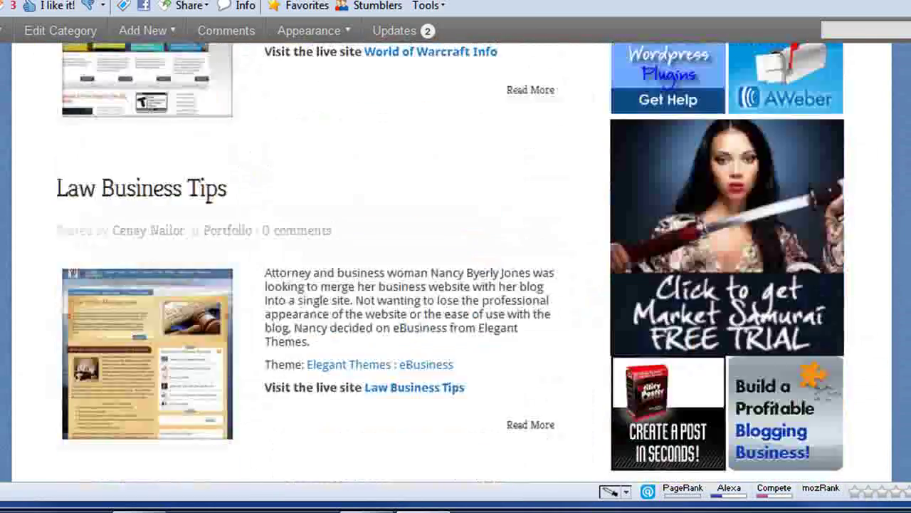
scroll(456, 270, "down", 15)
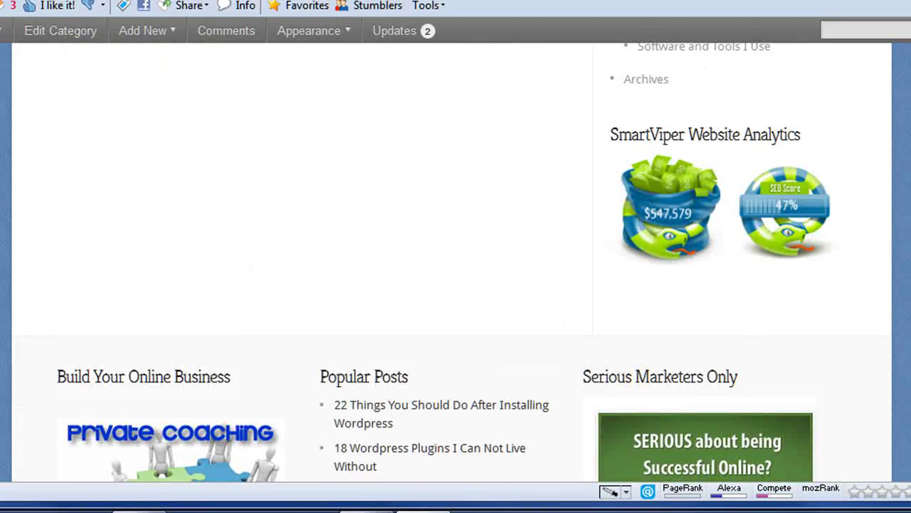
scroll(455, 270, "up", 6)
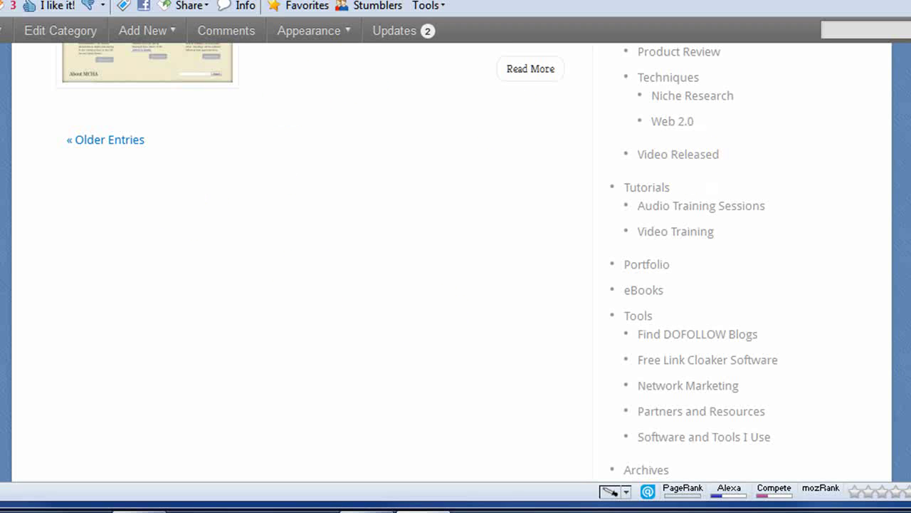
scroll(456, 271, "up", 5)
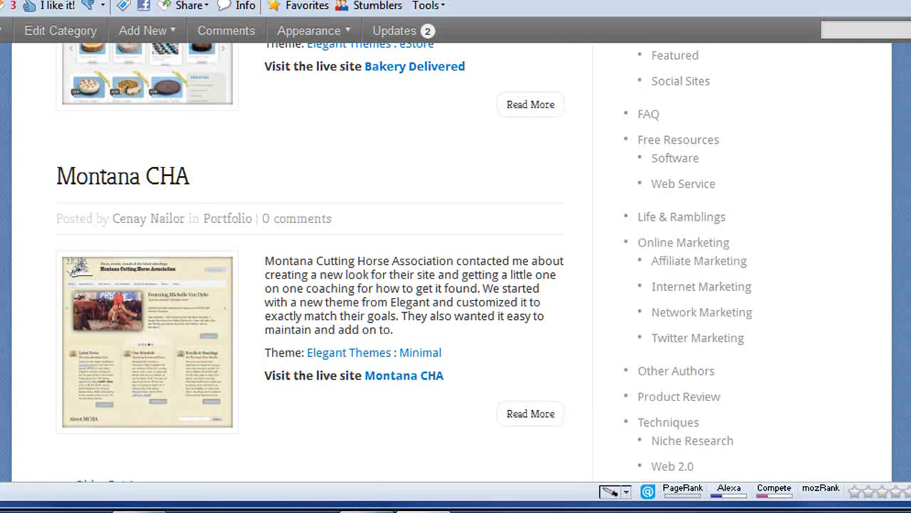
scroll(455, 270, "up", 5)
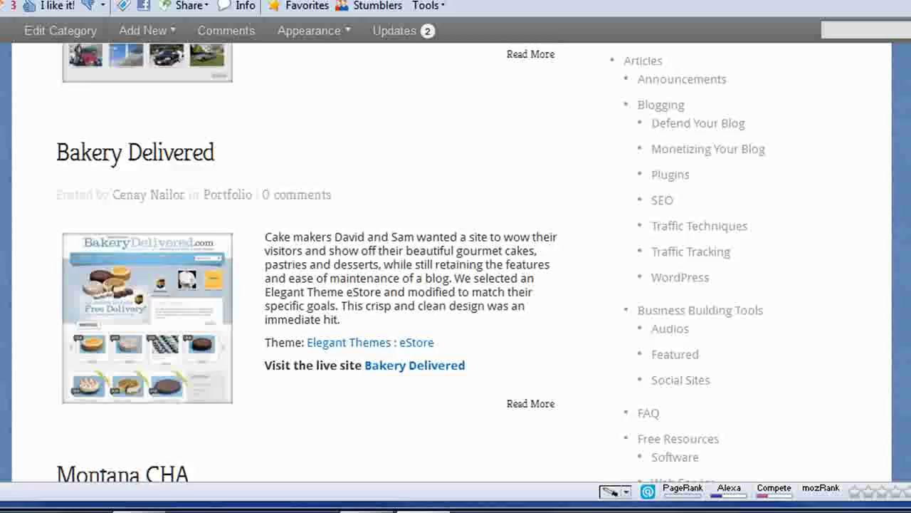
scroll(456, 271, "up", 6)
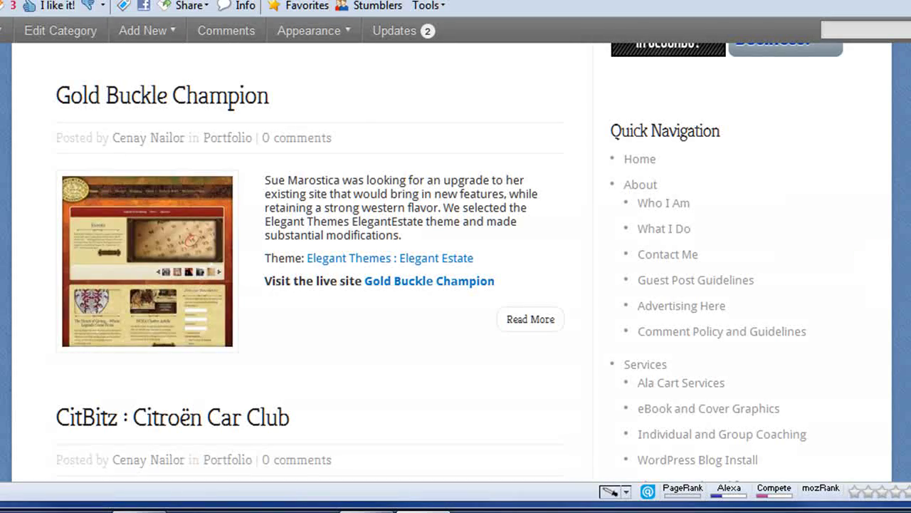
scroll(456, 270, "up", 20)
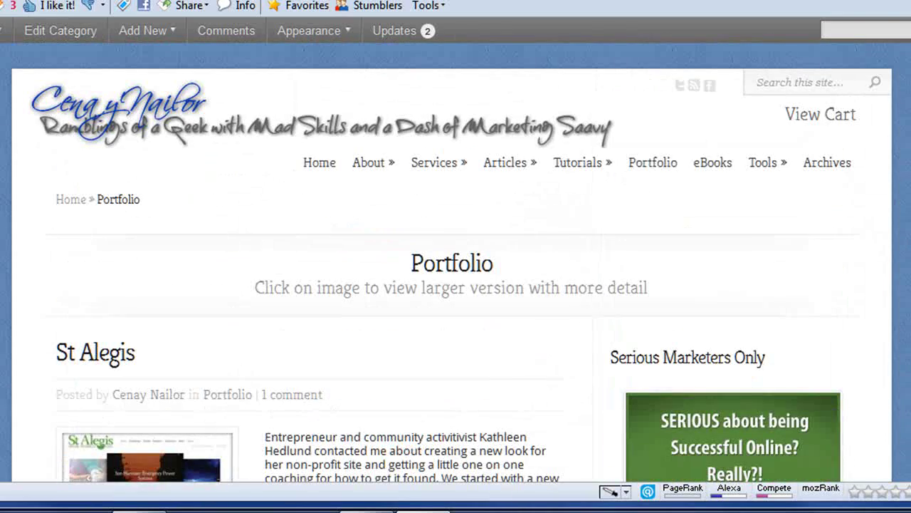
mouse_move(513, 169)
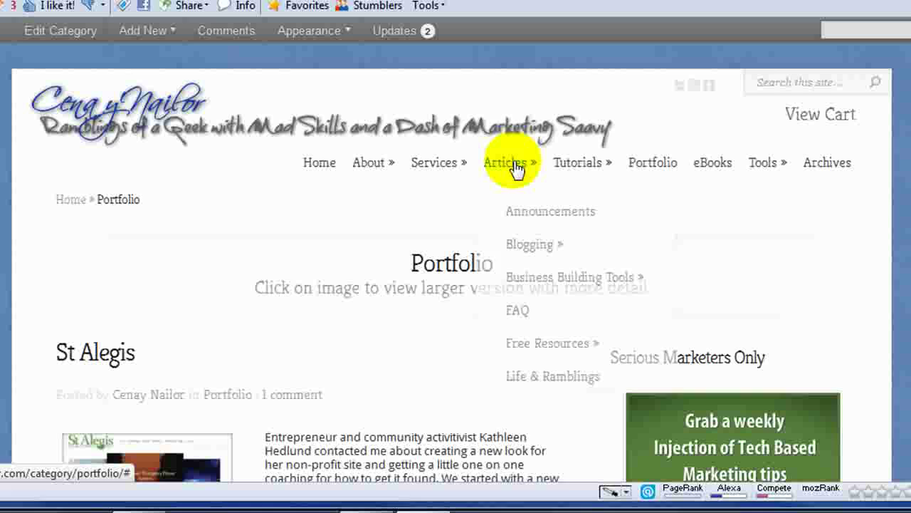
mouse_move(371, 168)
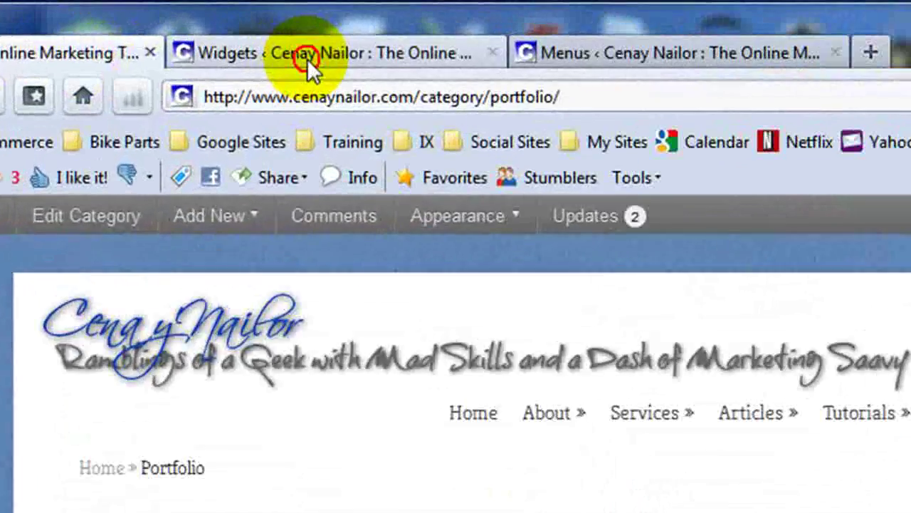
- Expand the sidebar's Quick Navigation custom menu widget and confirm it keeps Primary Menu
left_click(261, 30)
left_click(612, 52)
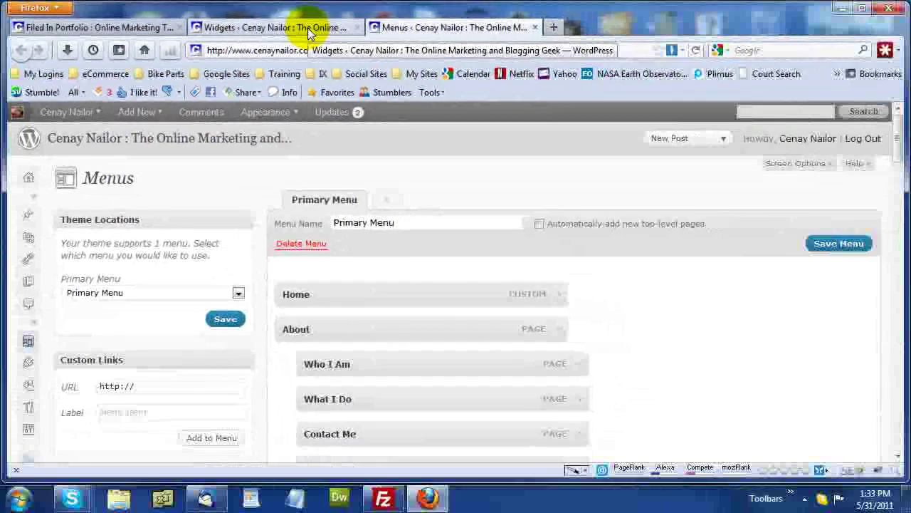
left_click(396, 56)
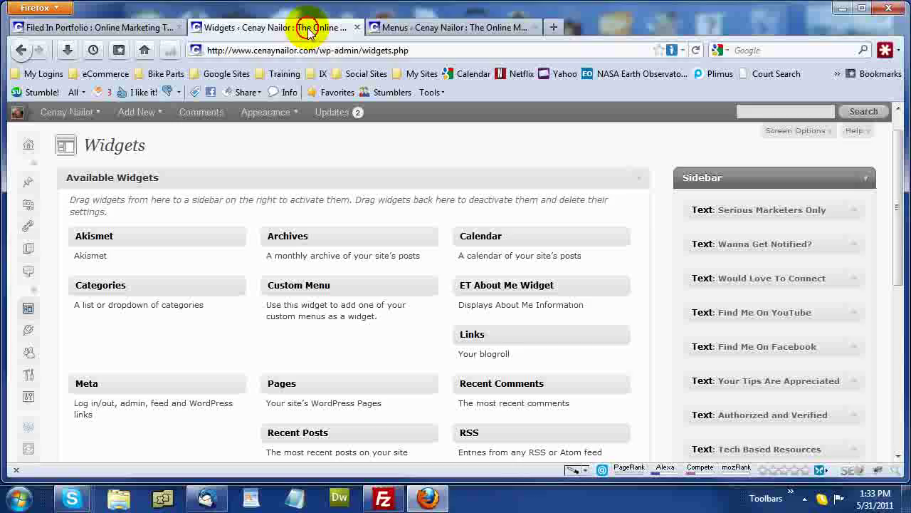
left_click_drag(895, 166, 895, 264)
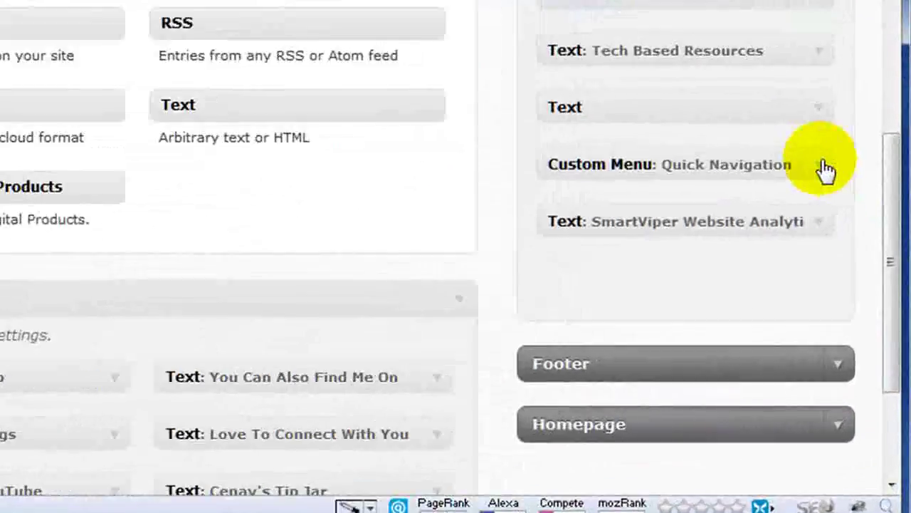
left_click(854, 263)
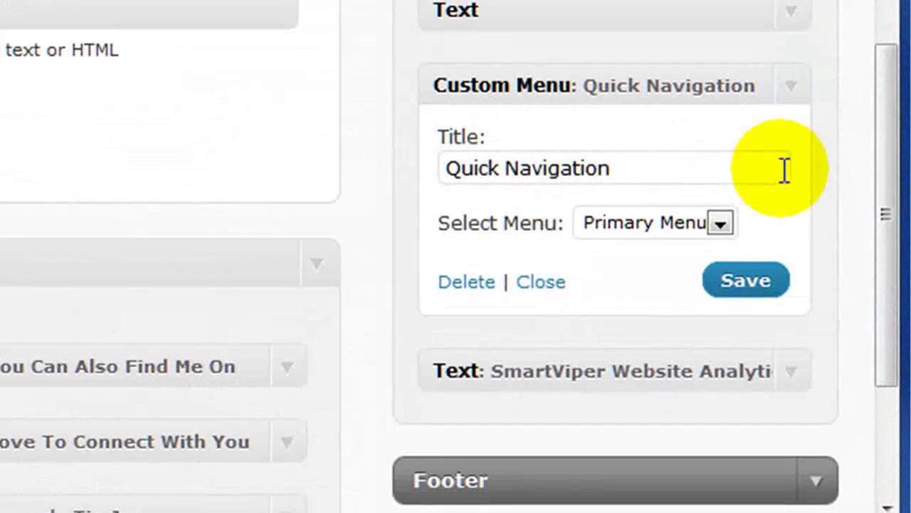
left_click(718, 224)
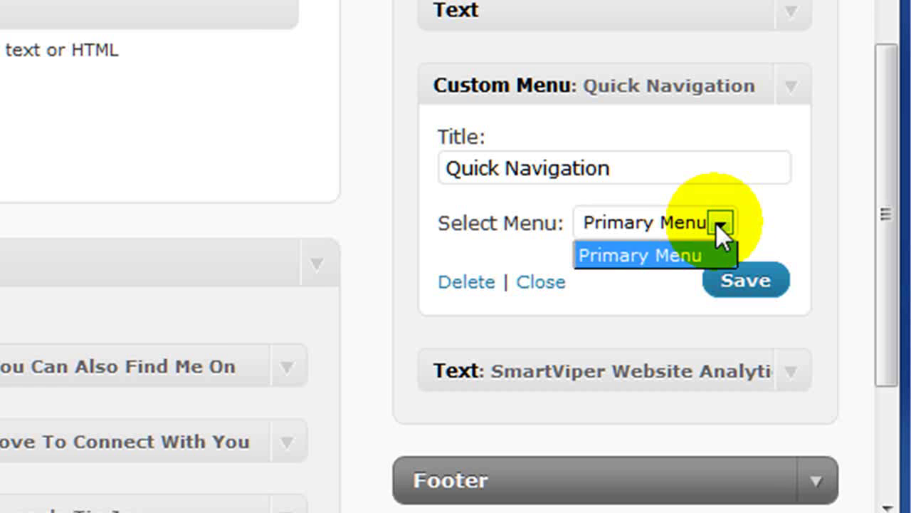
left_click(717, 225)
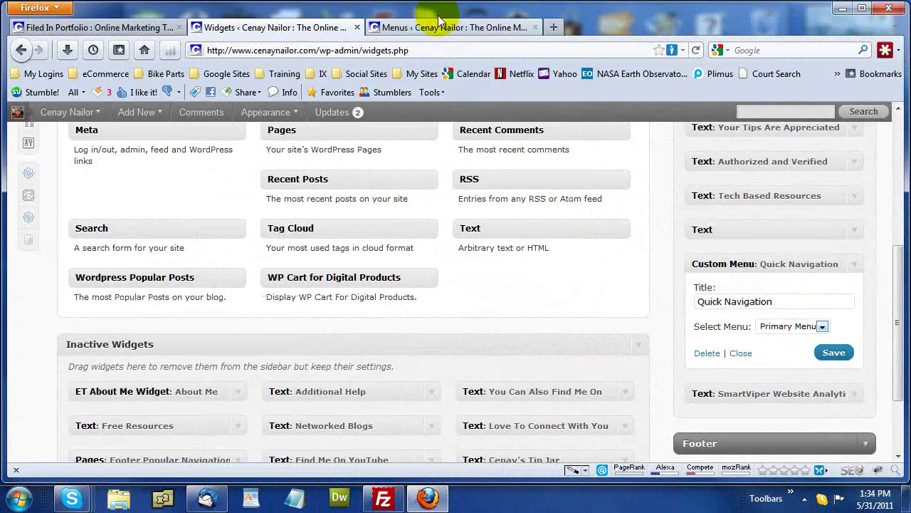
- Scroll through the Portfolio category page again, then go to Appearance > Menus showing Primary Menu
left_click(57, 28)
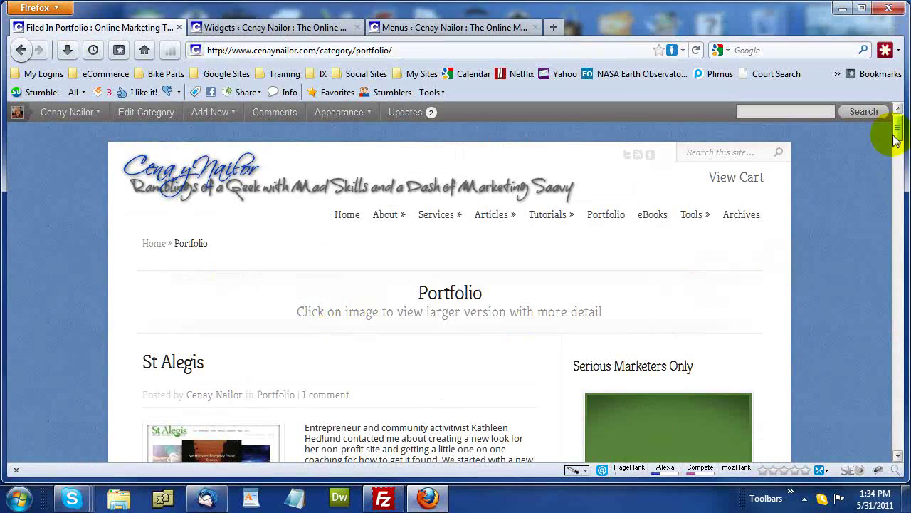
scroll(895, 121, "down", 7)
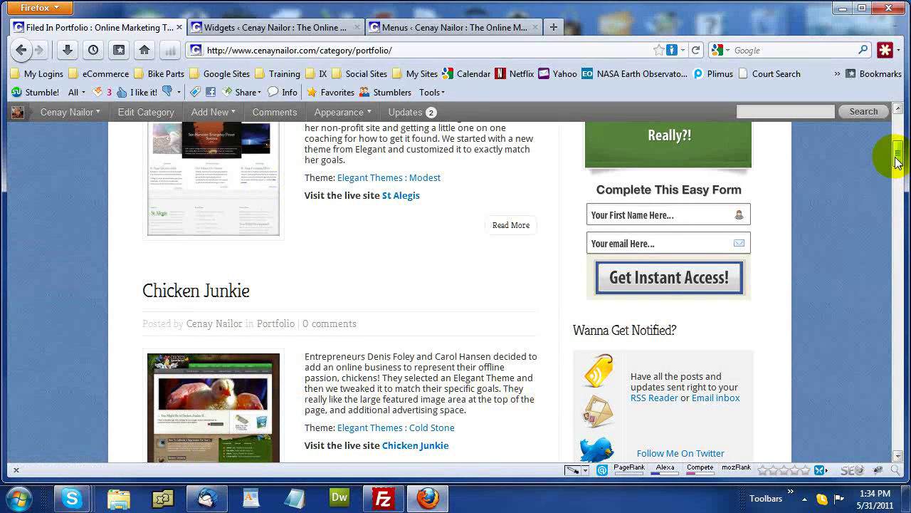
left_click_drag(897, 161, 899, 146)
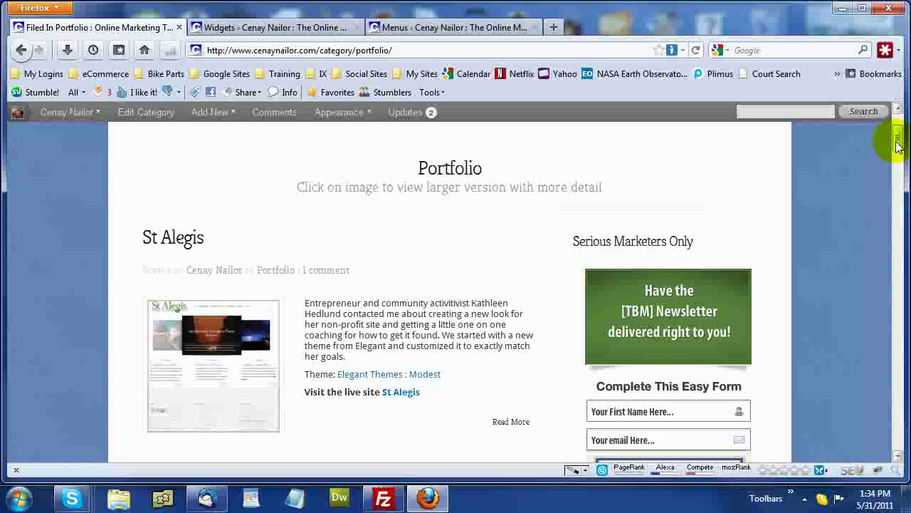
left_click_drag(898, 146, 896, 134)
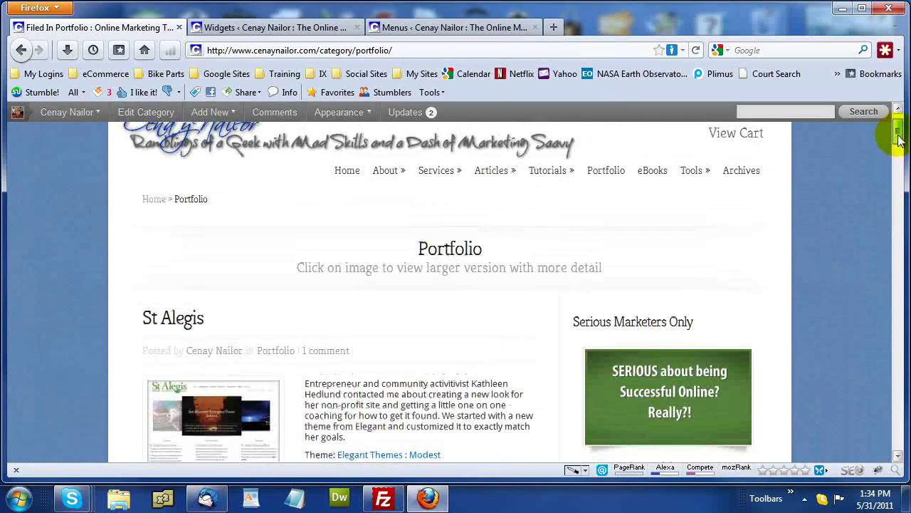
left_click(424, 29)
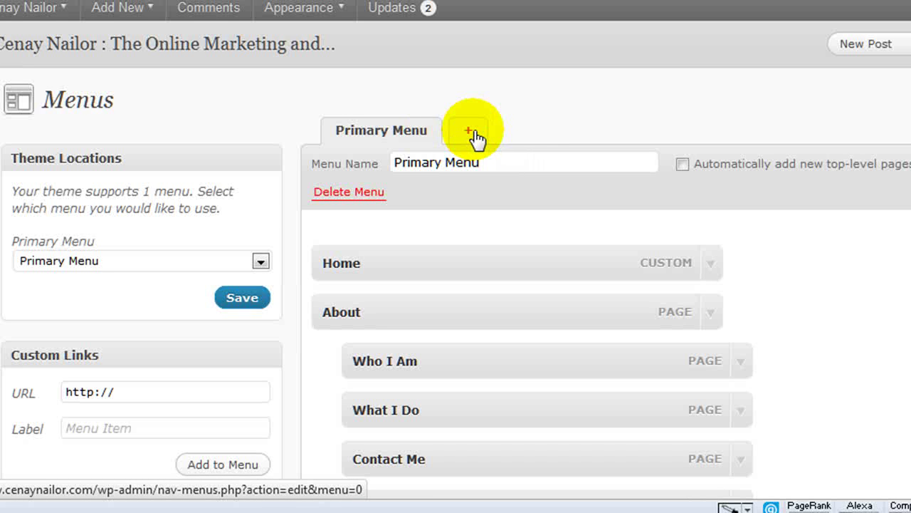
- Create a new empty menu named 'My Services'
left_click(471, 133)
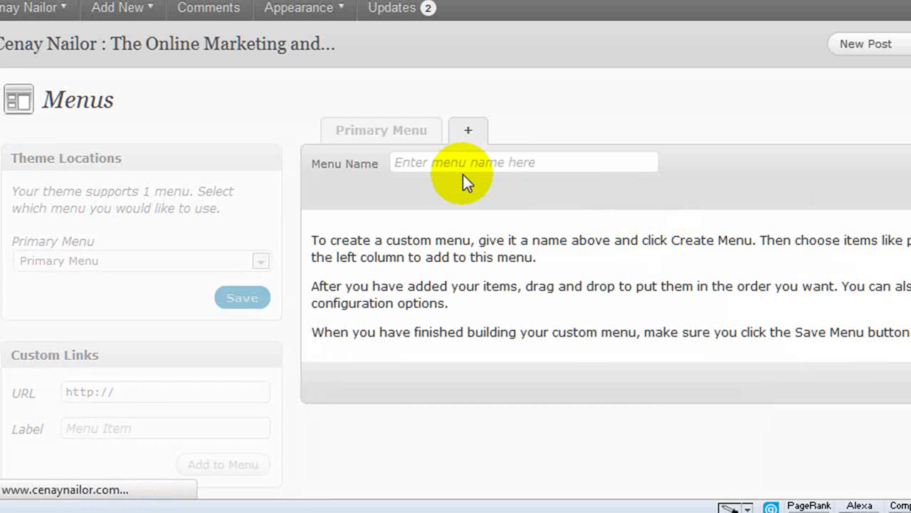
left_click(456, 157)
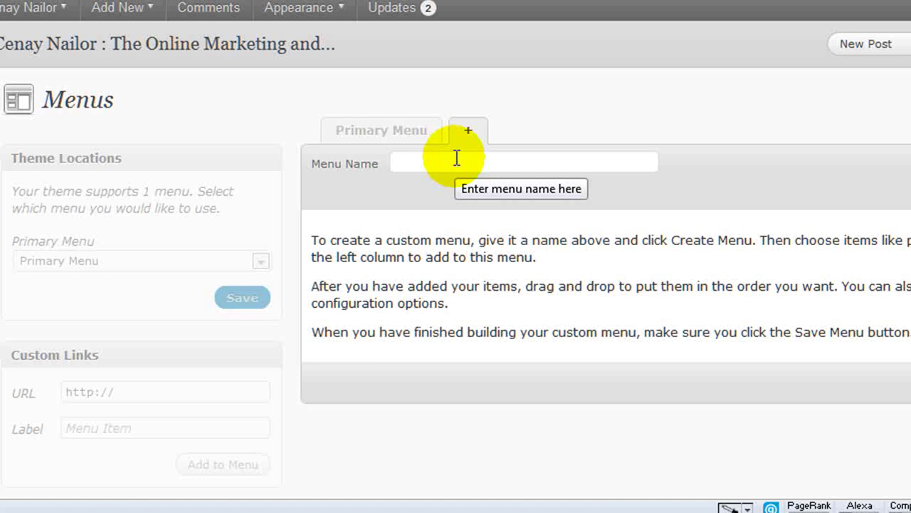
type("My Services")
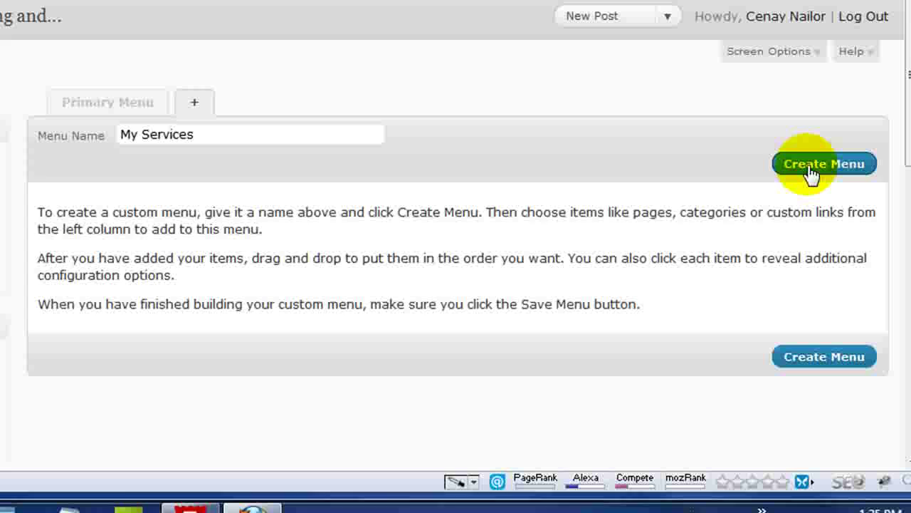
left_click(810, 170)
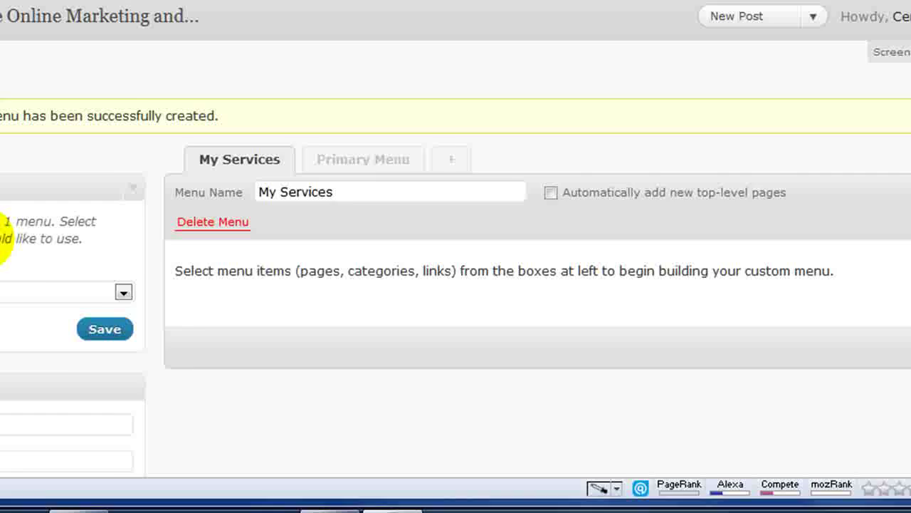
- Collapse Theme Locations and Custom Links, then add the Services page from Pages > View All
left_click(29, 226)
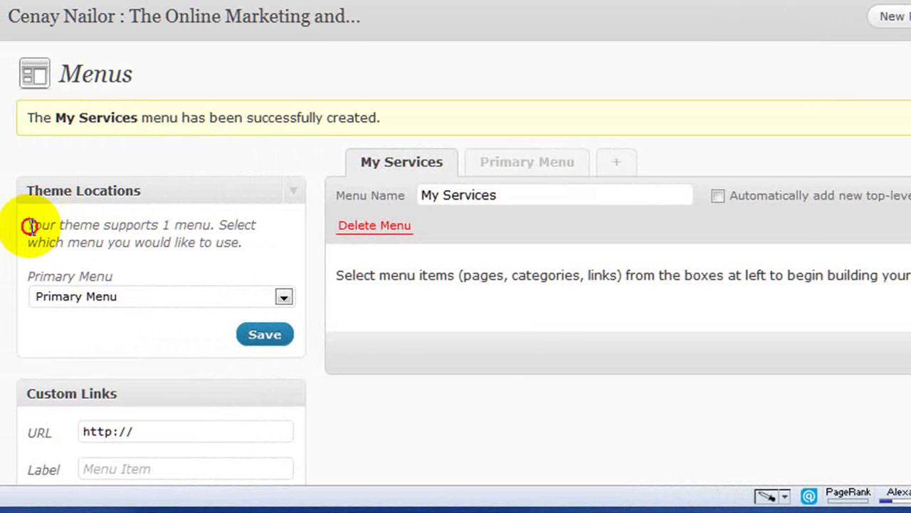
left_click_drag(29, 227, 223, 254)
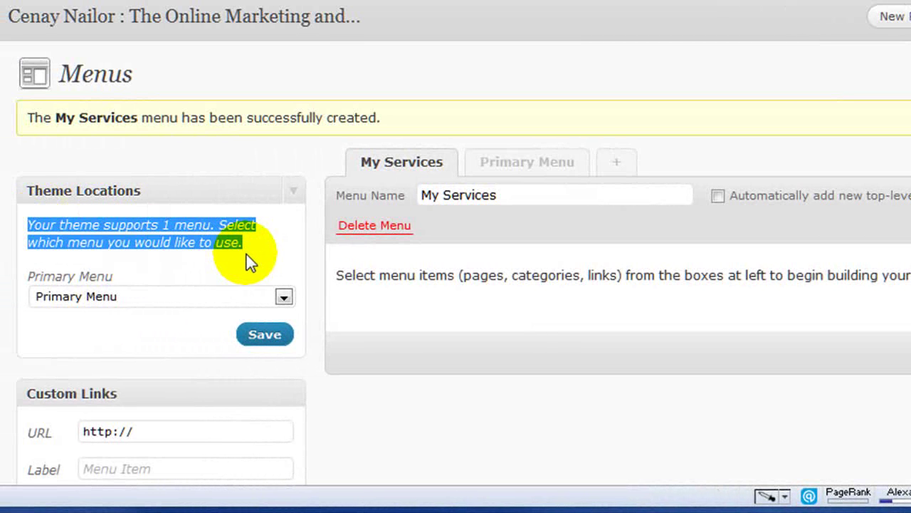
left_click(292, 187)
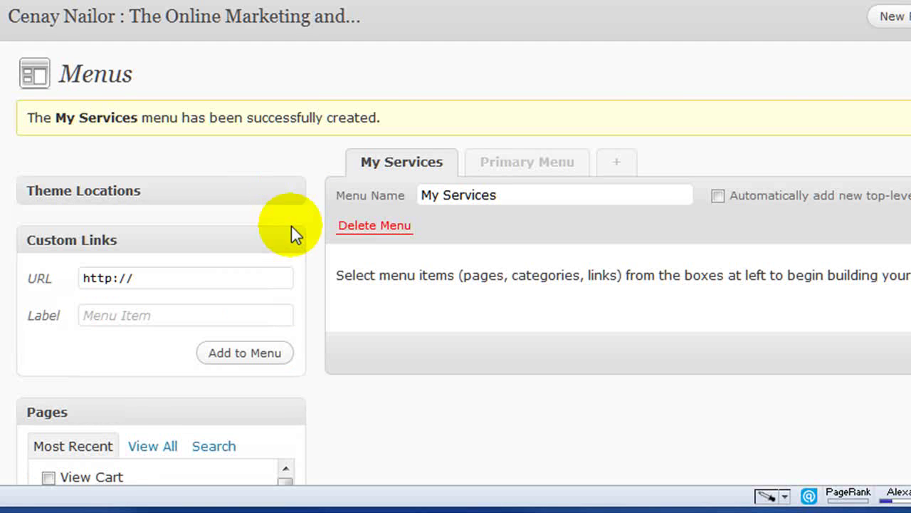
left_click(291, 245)
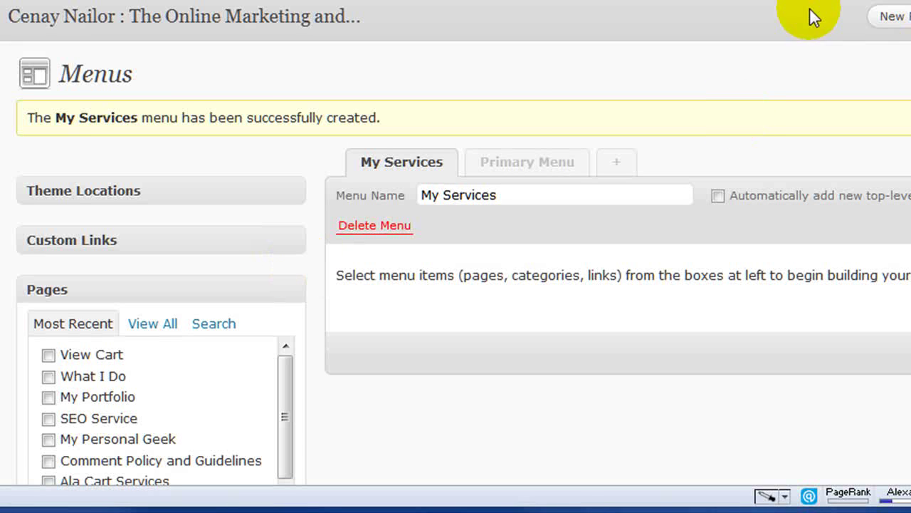
scroll(463, 245, "down", 4)
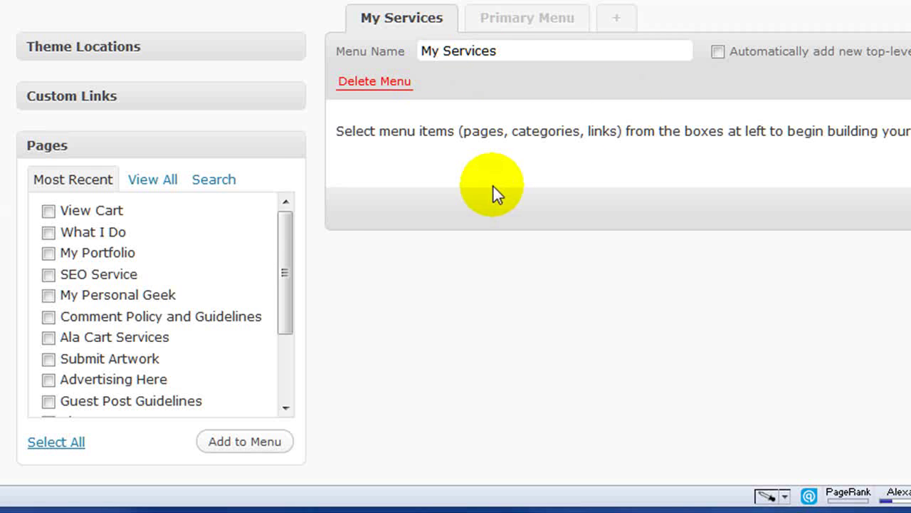
left_click(144, 188)
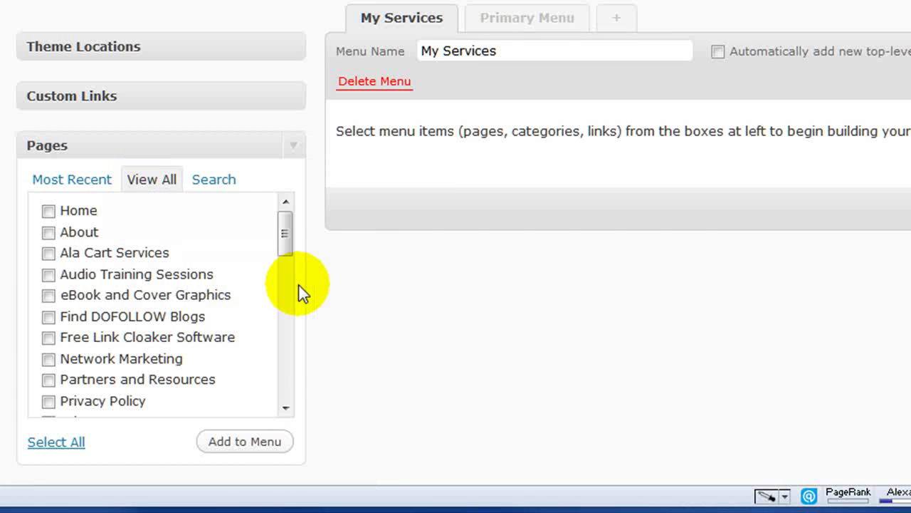
left_click_drag(287, 238, 208, 274)
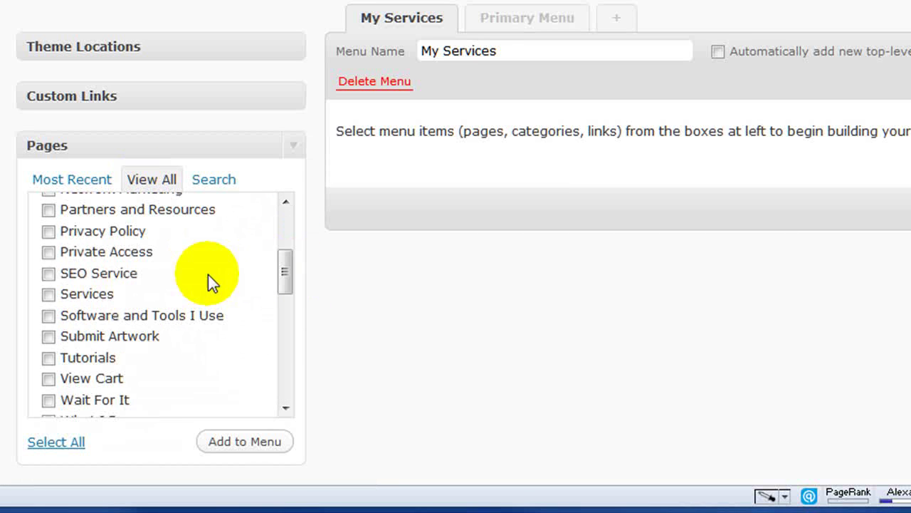
left_click(49, 298)
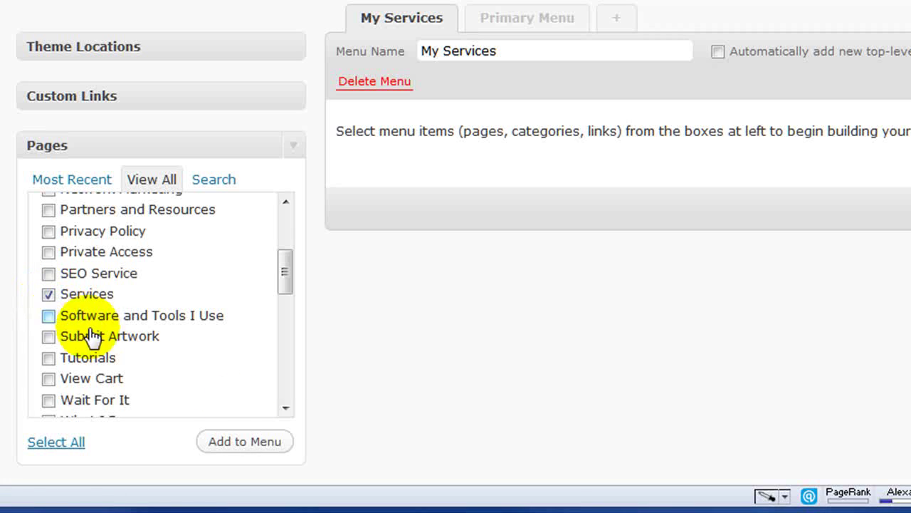
left_click(279, 445)
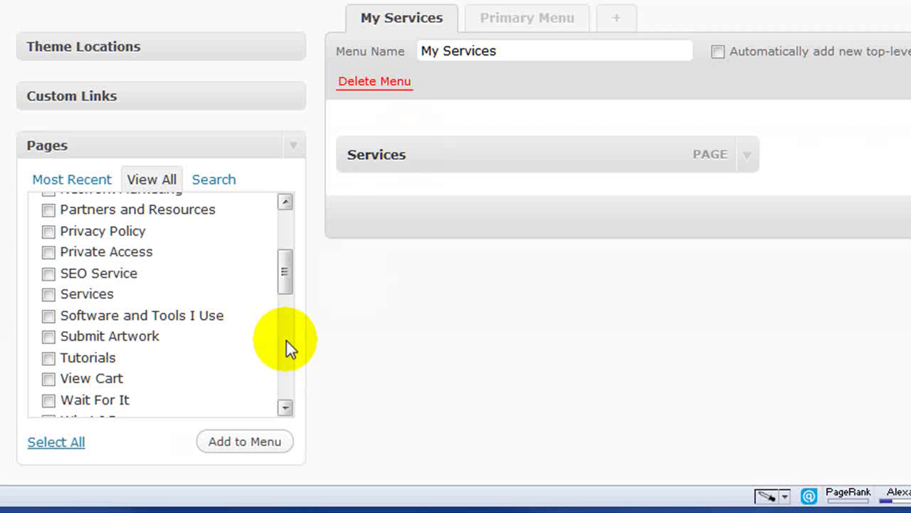
- Add nine service pages, including SEO Service, My Portfolio and Bragging Wall (Testimonials), to the menu
left_click(48, 272)
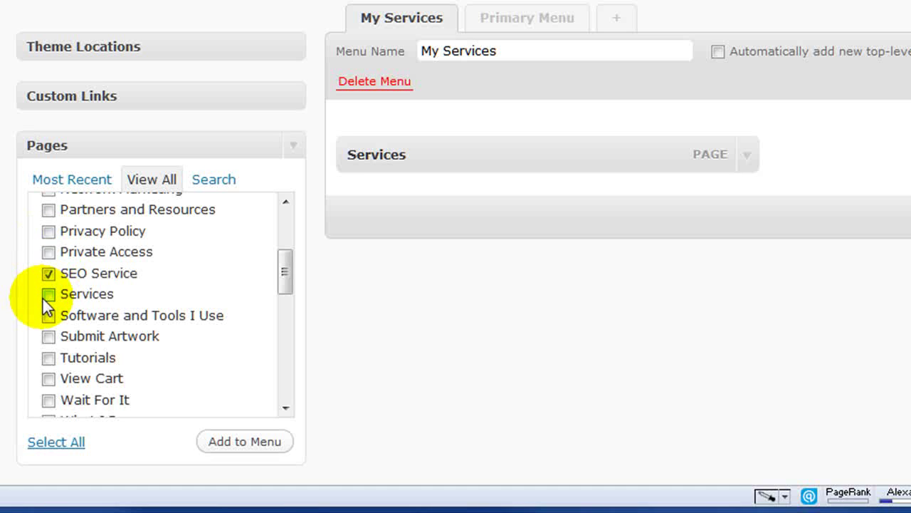
scroll(44, 307, "up", 3)
left_click(48, 294)
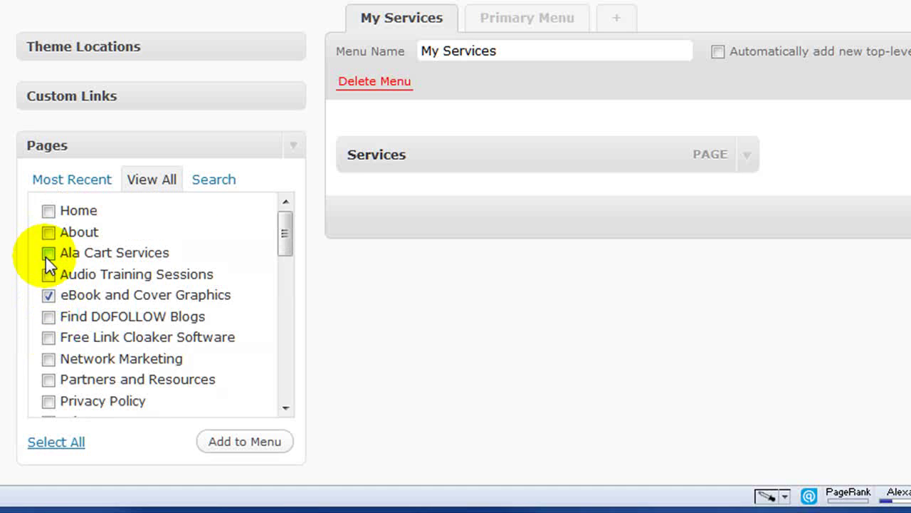
left_click(47, 253)
scroll(49, 290, "down", 4)
left_click(48, 279)
left_click(57, 385)
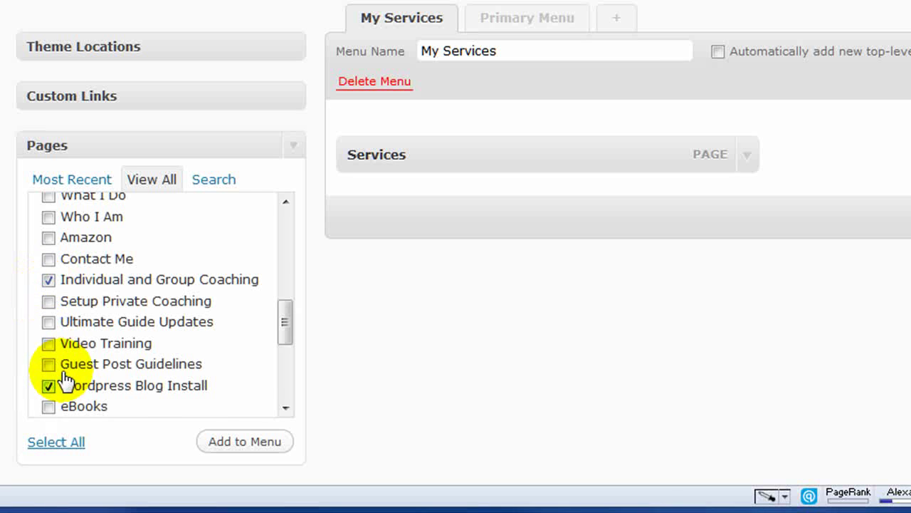
scroll(57, 341, "down", 5)
left_click(50, 293)
left_click(48, 313)
scroll(49, 316, "down", 2)
left_click(47, 338)
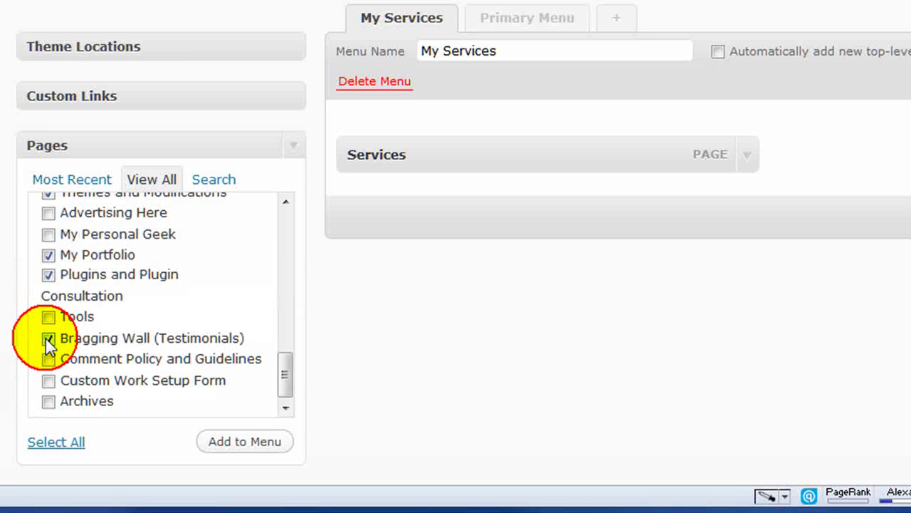
scroll(143, 360, "down", 2)
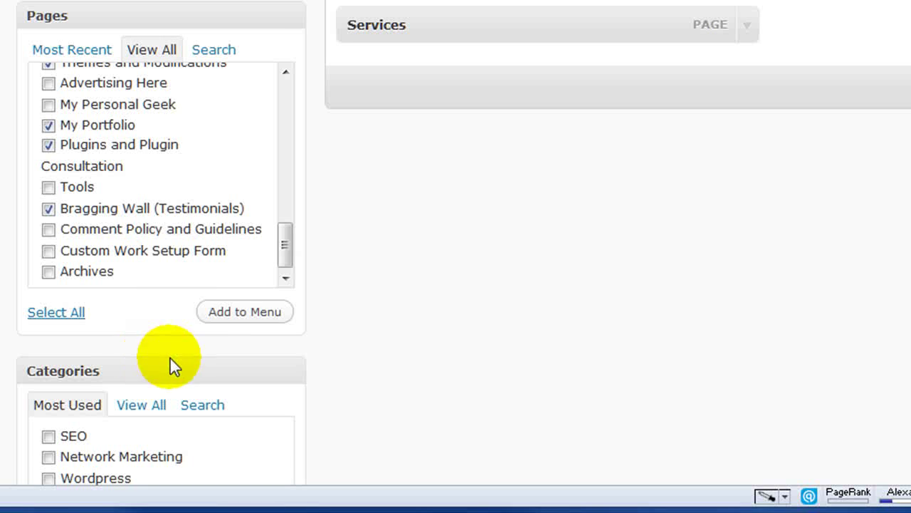
left_click(225, 313)
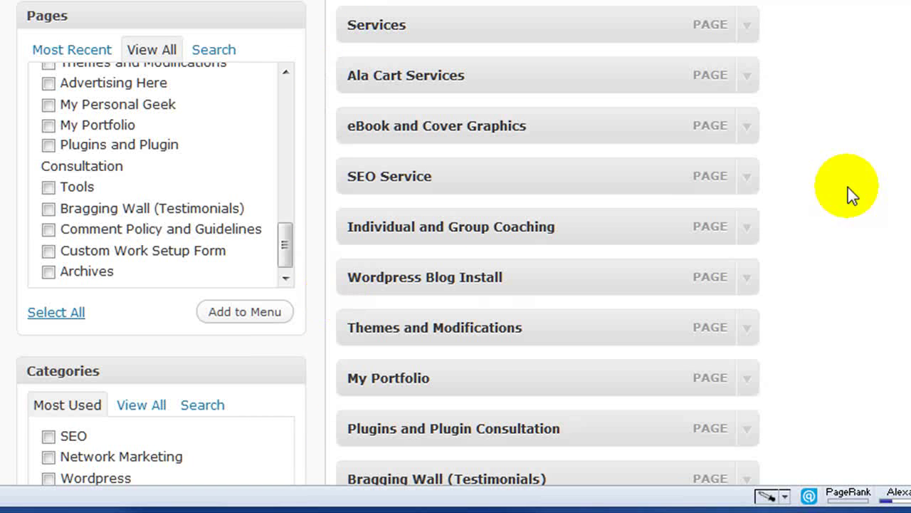
- Indent Ala Cart Services through Plugins and Plugin Consultation beneath Services as sub-items
scroll(681, 138, "up", 1)
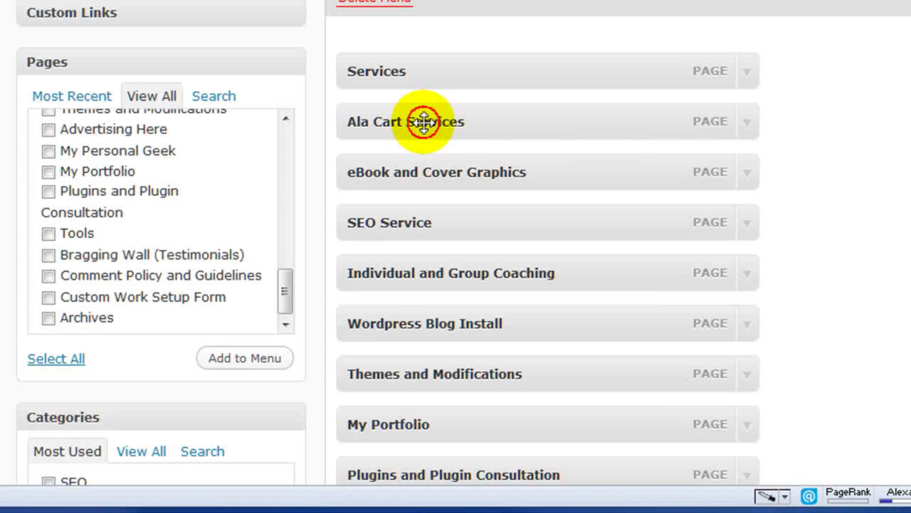
left_click_drag(425, 121, 458, 132)
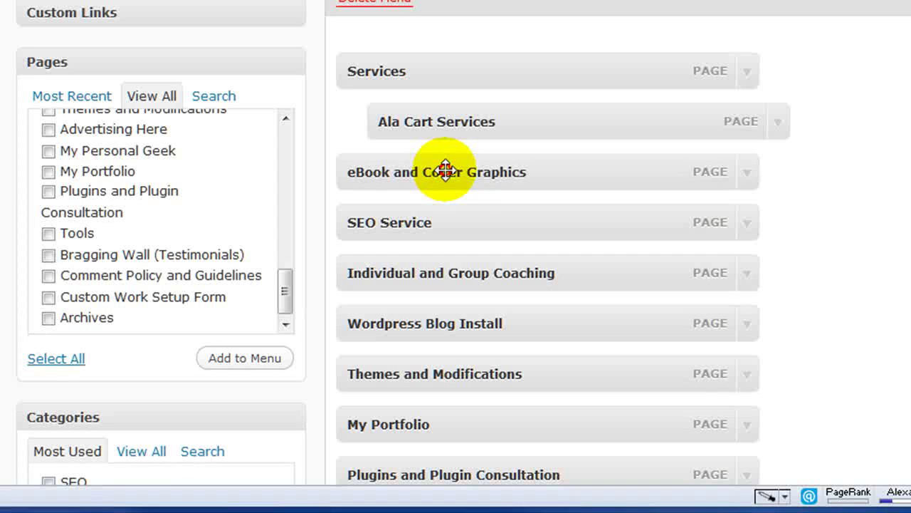
left_click_drag(452, 171, 485, 172)
left_click_drag(463, 220, 495, 223)
left_click_drag(462, 277, 491, 282)
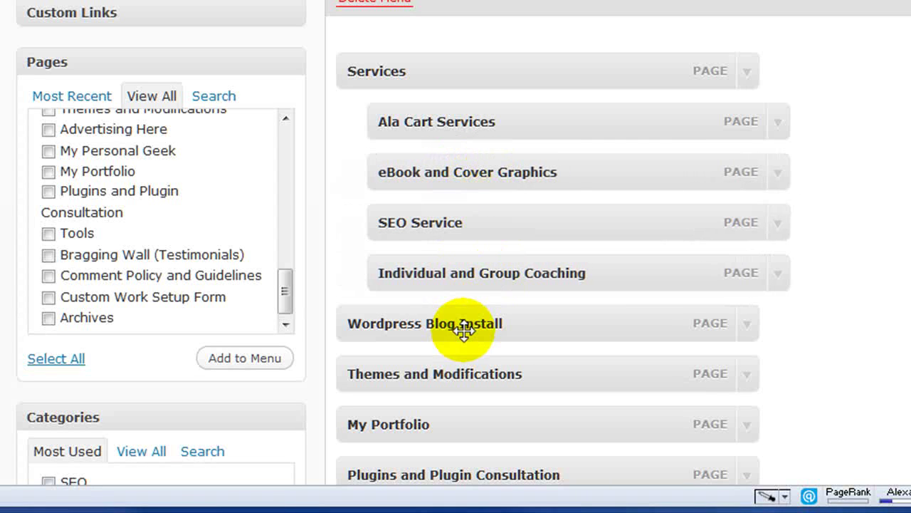
left_click_drag(464, 329, 545, 373)
scroll(491, 409, "down", 3)
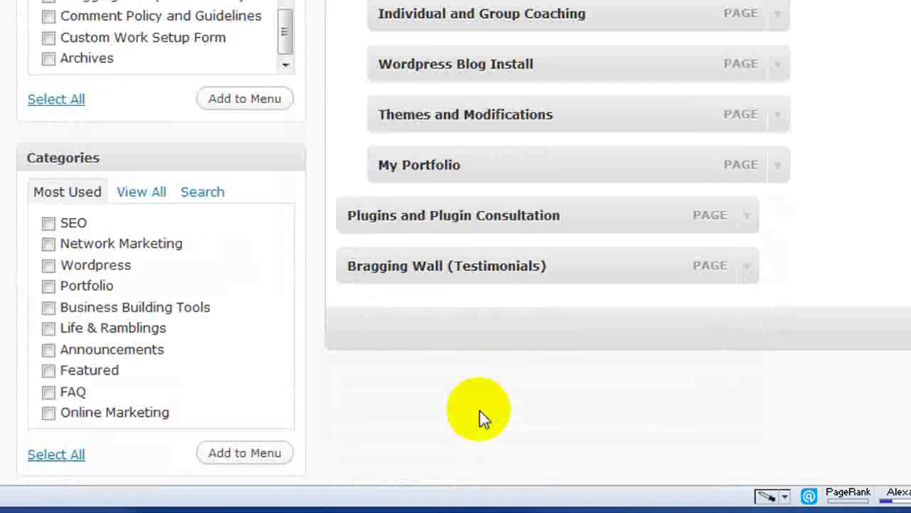
left_click_drag(434, 203, 465, 209)
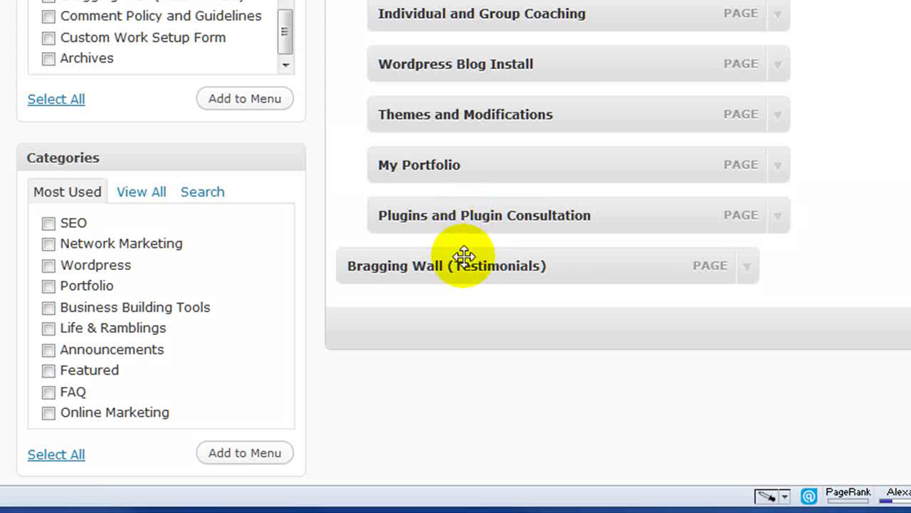
left_click_drag(470, 270, 504, 272)
- Move SEO Service and My Portfolio lower, put Wordpress Blog Install after Ala Cart Services, and save
scroll(504, 272, "up", 2)
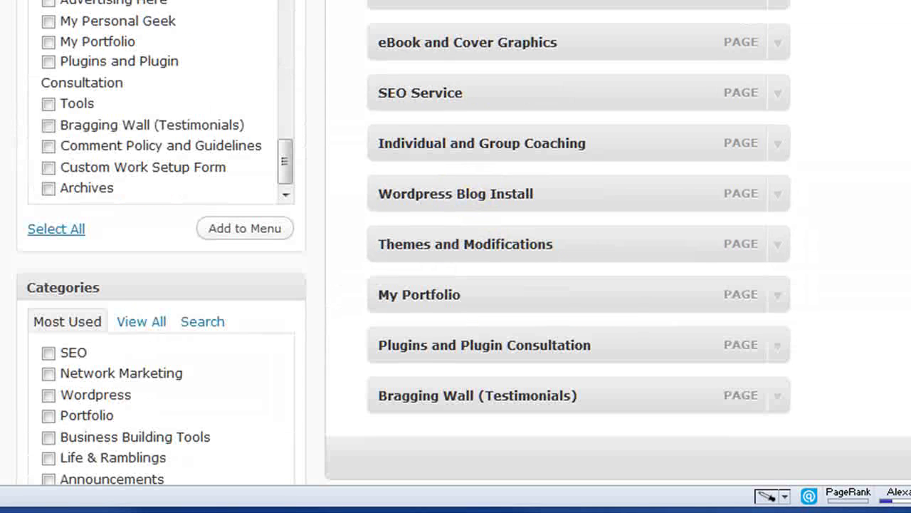
scroll(462, 242, "up", 2)
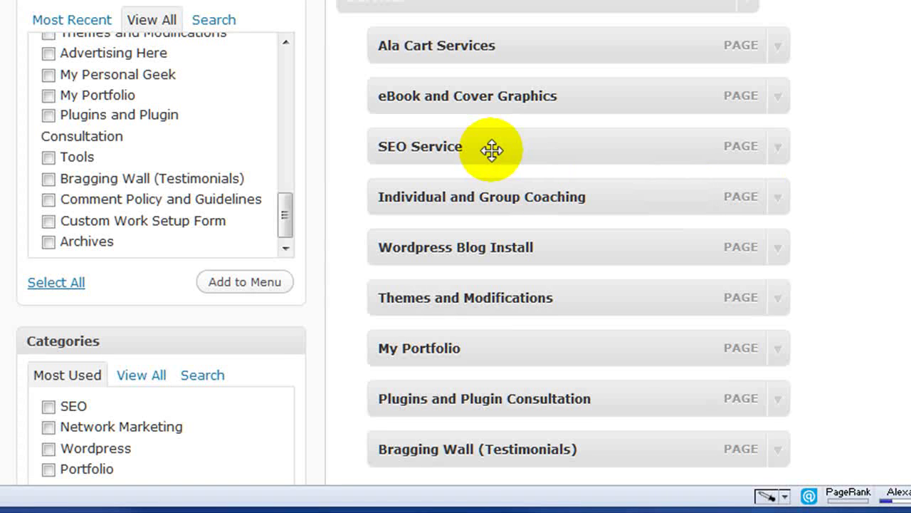
left_click_drag(488, 145, 490, 218)
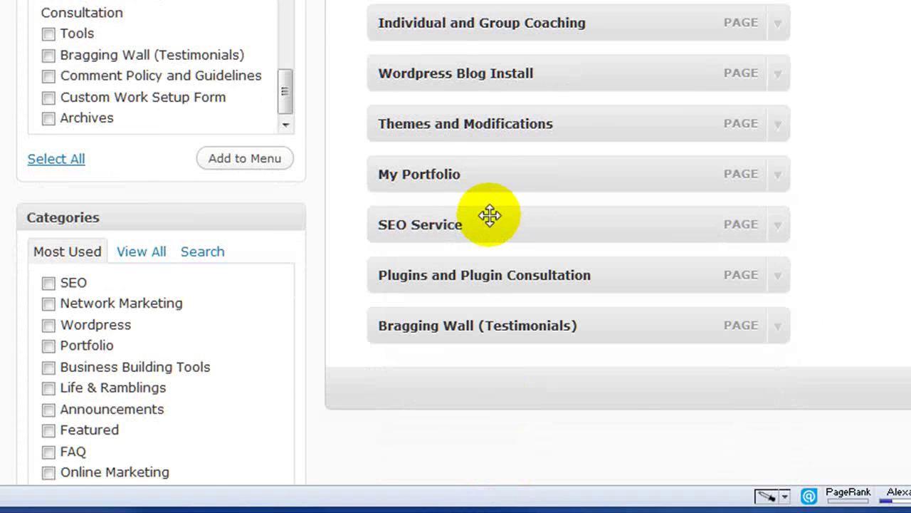
left_click_drag(474, 175, 476, 267)
scroll(600, 211, "up", 3)
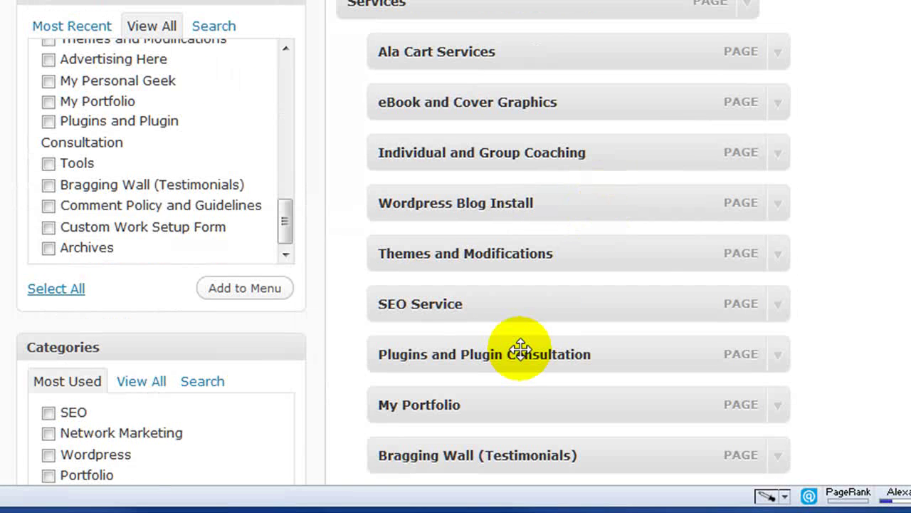
left_click_drag(521, 350, 520, 292)
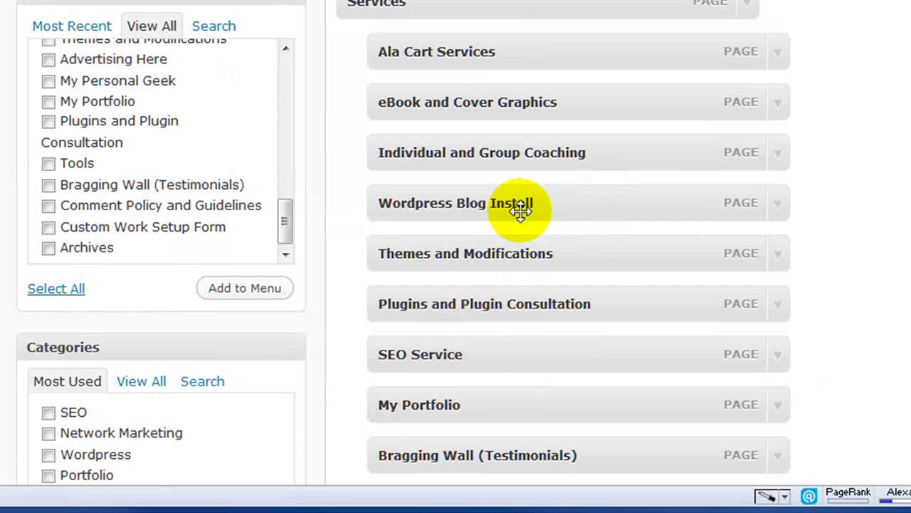
left_click_drag(520, 204, 520, 90)
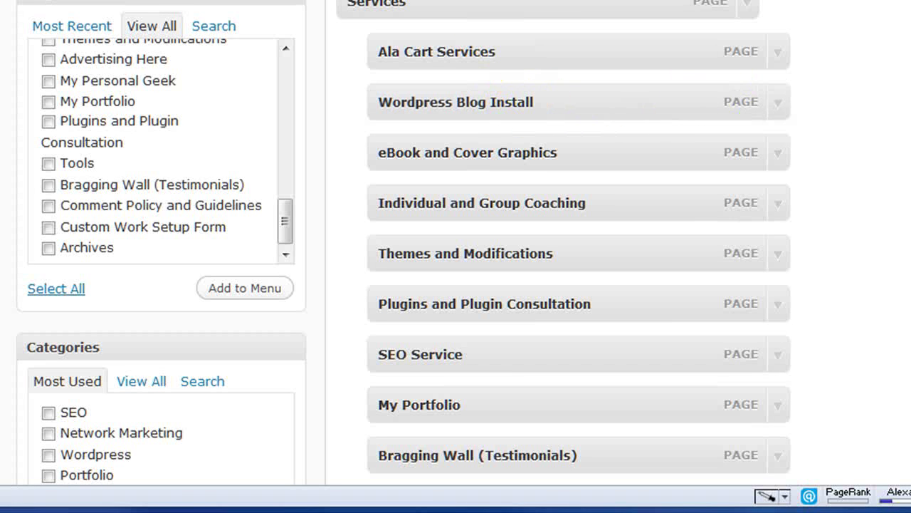
scroll(456, 242, "down", 1)
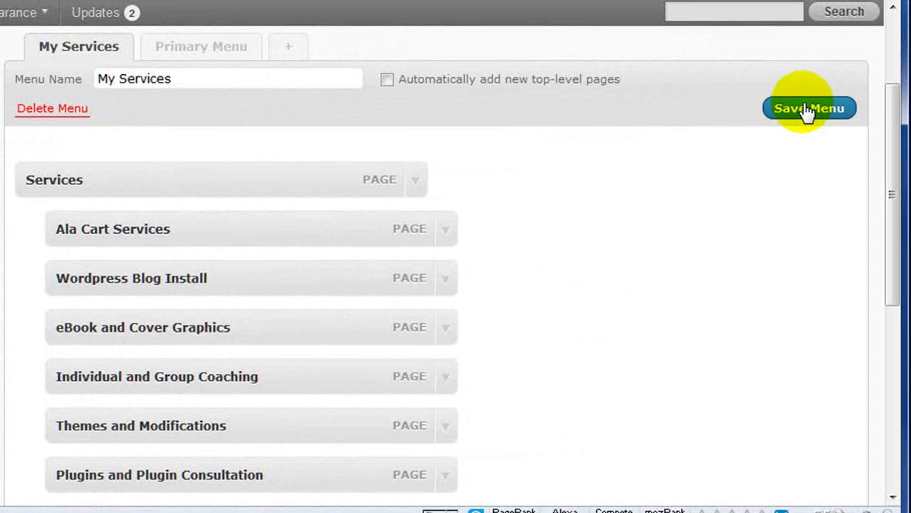
left_click(806, 110)
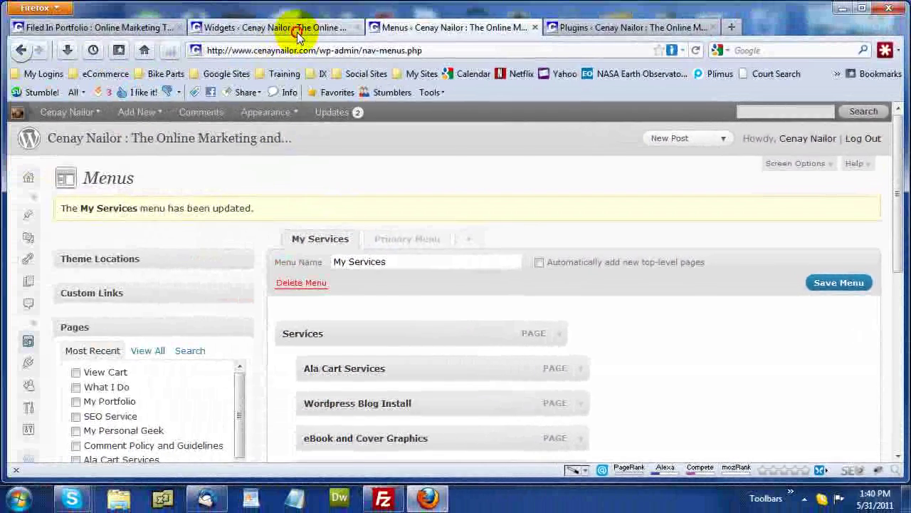
- Switch the Quick Navigation widget to the My Services menu, retitle it 'Services', and save
left_click(298, 32)
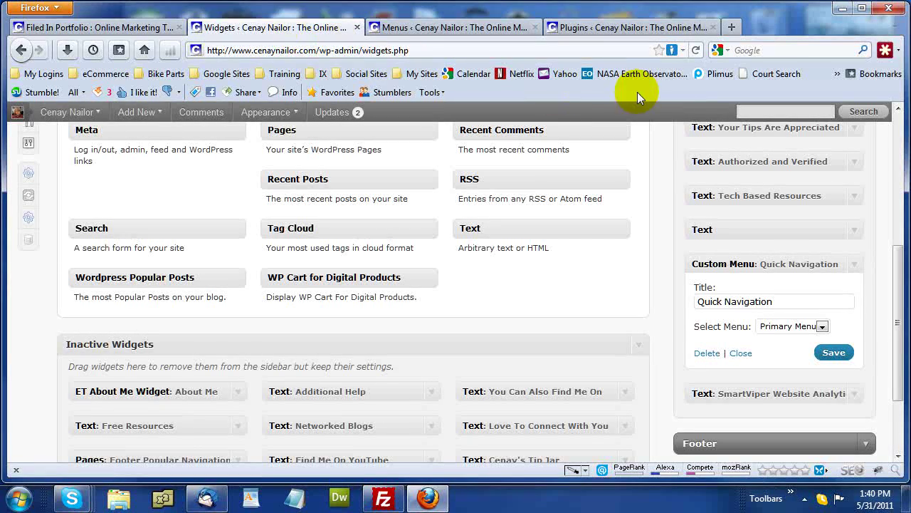
left_click(701, 49)
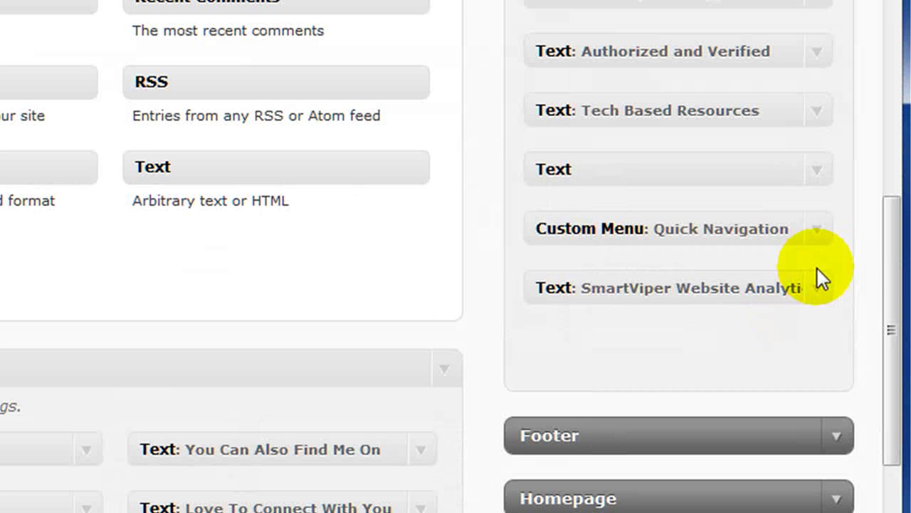
left_click(815, 229)
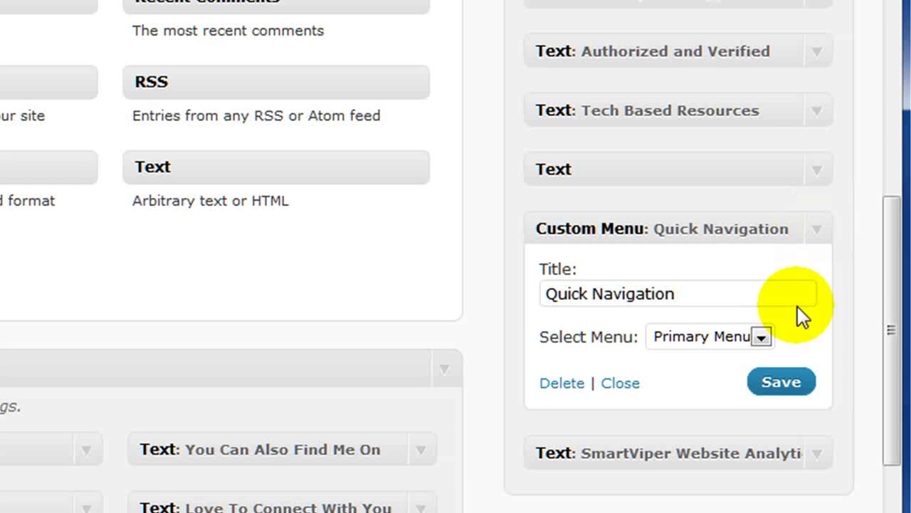
left_click(761, 337)
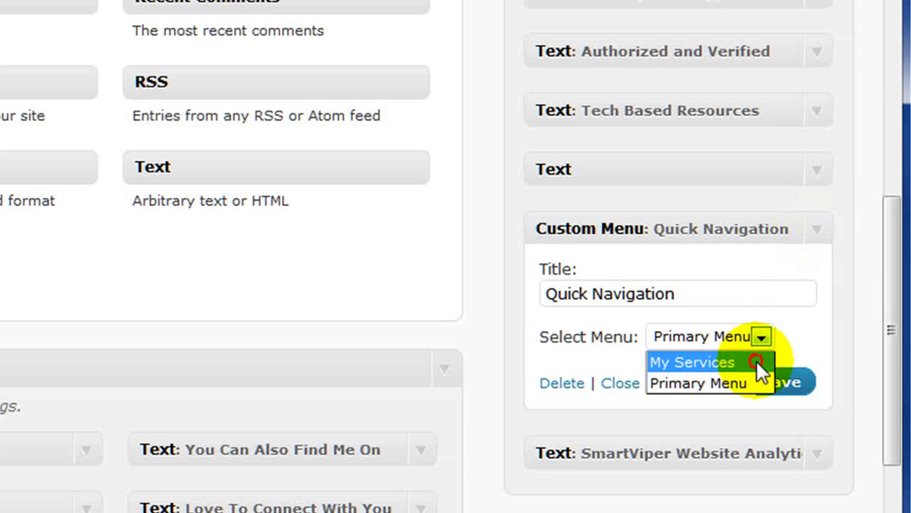
left_click(756, 360)
left_click(669, 298)
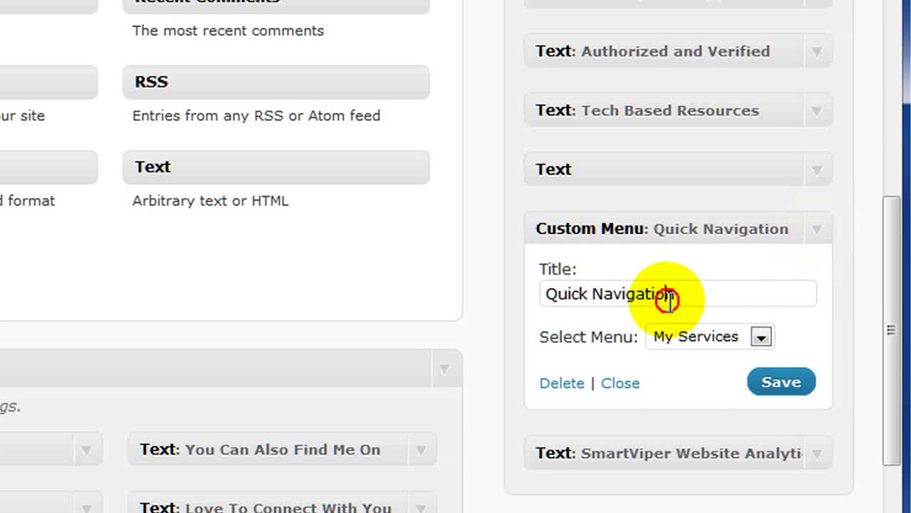
triple_click(670, 298)
key("BackSpace")
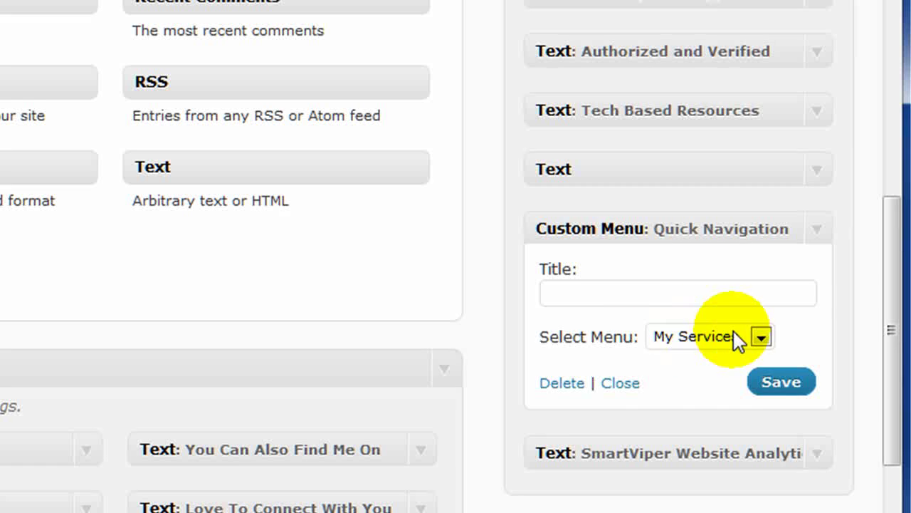
left_click(649, 294)
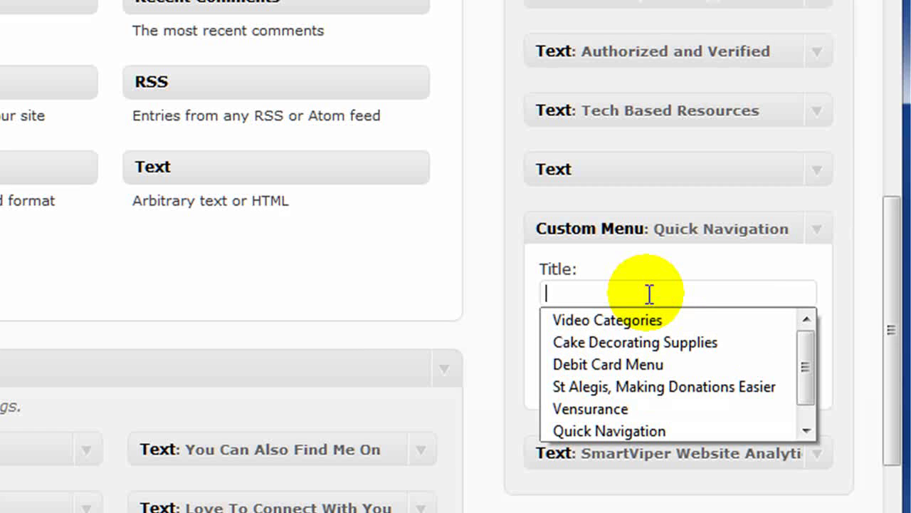
type("Ser")
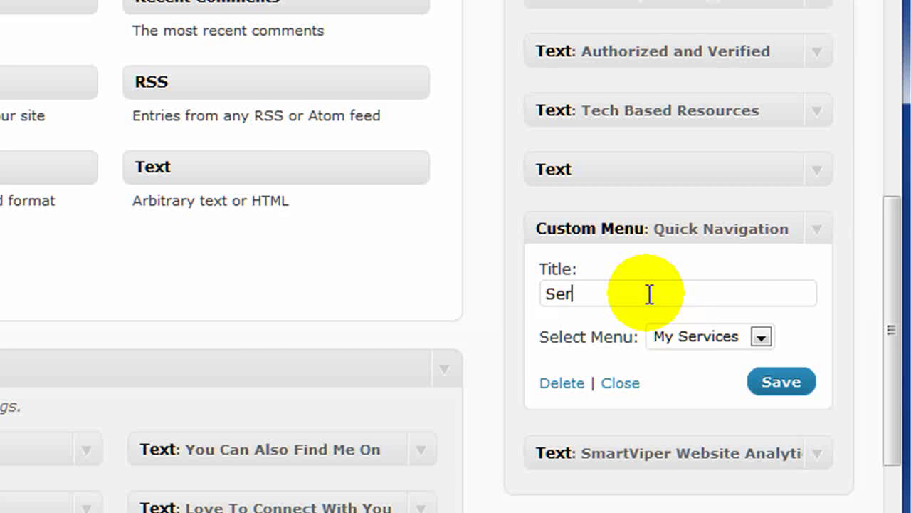
type("vices")
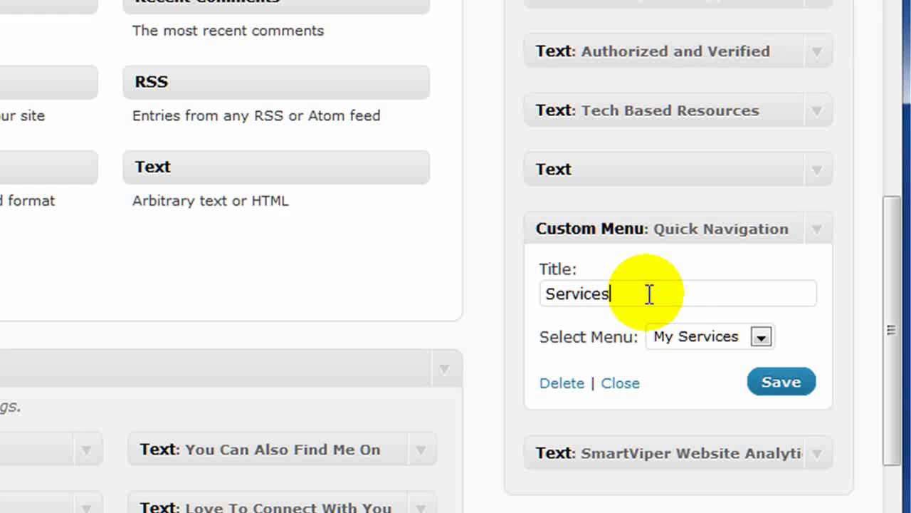
left_click(801, 382)
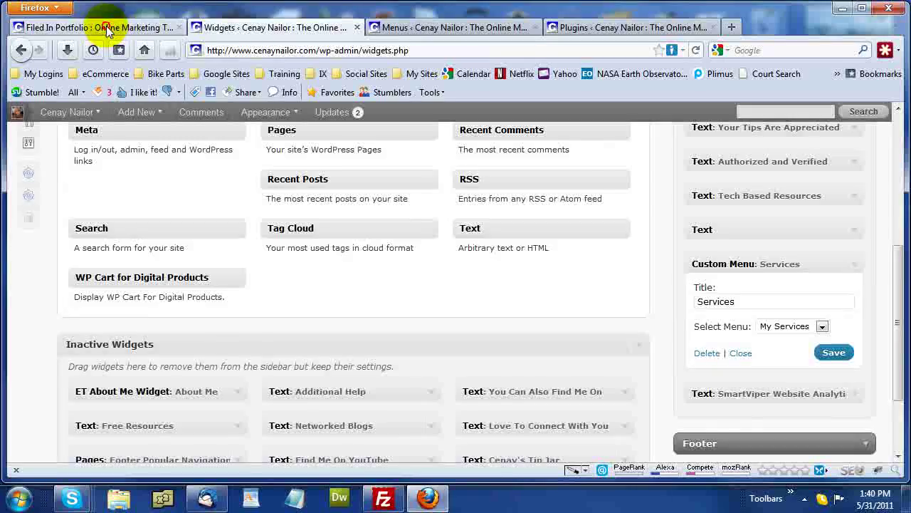
left_click(93, 27)
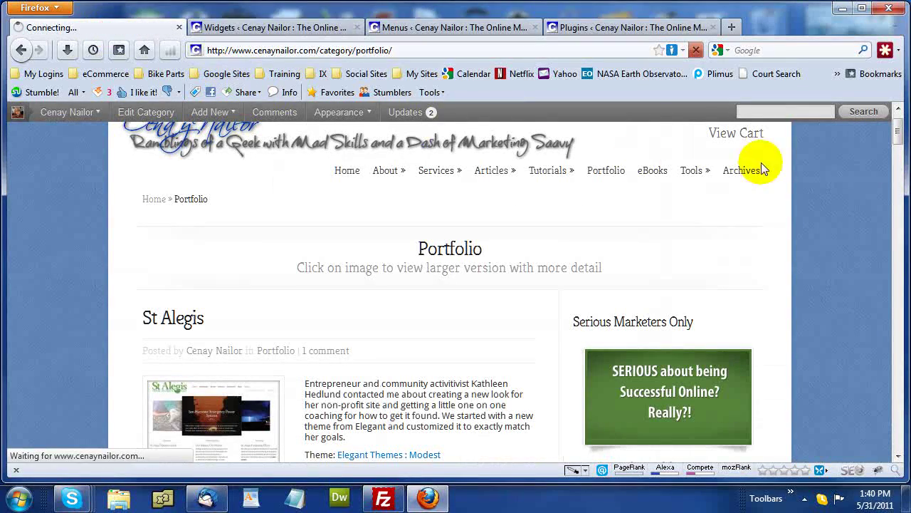
scroll(883, 207, "down", 5)
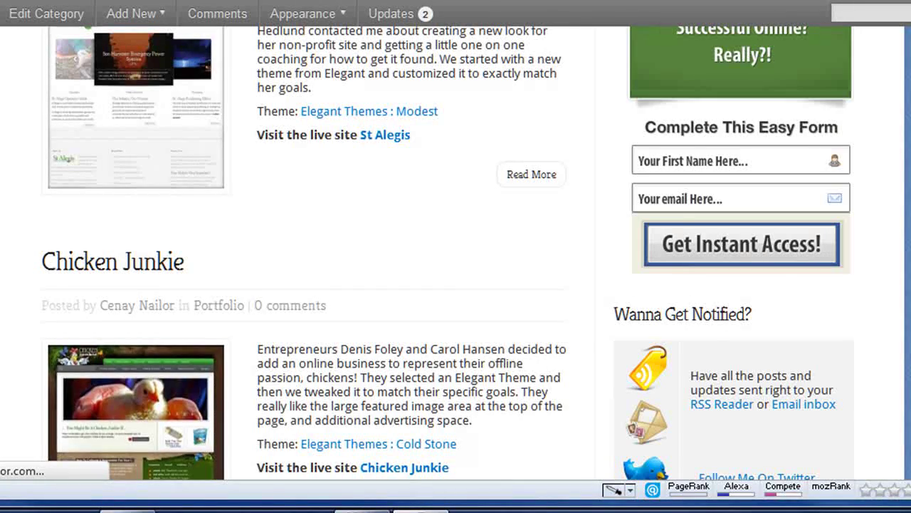
scroll(455, 253, "down", 15)
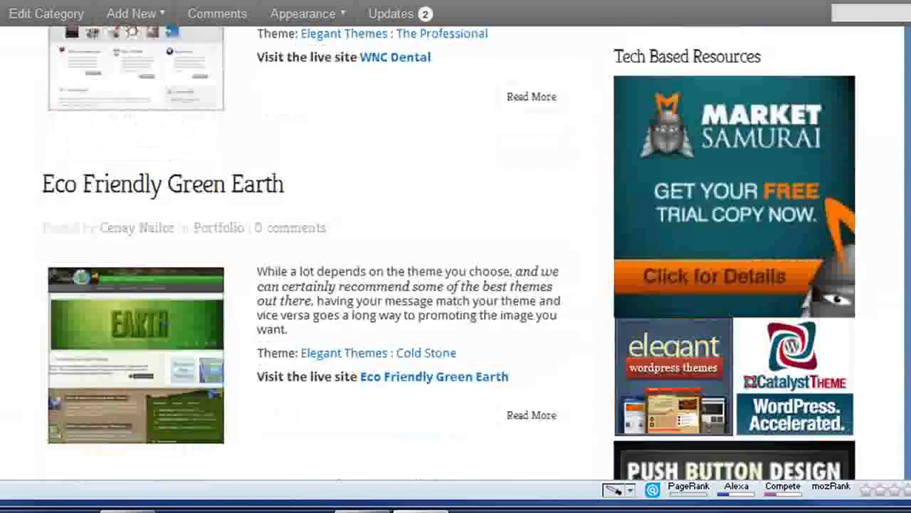
scroll(455, 253, "down", 15)
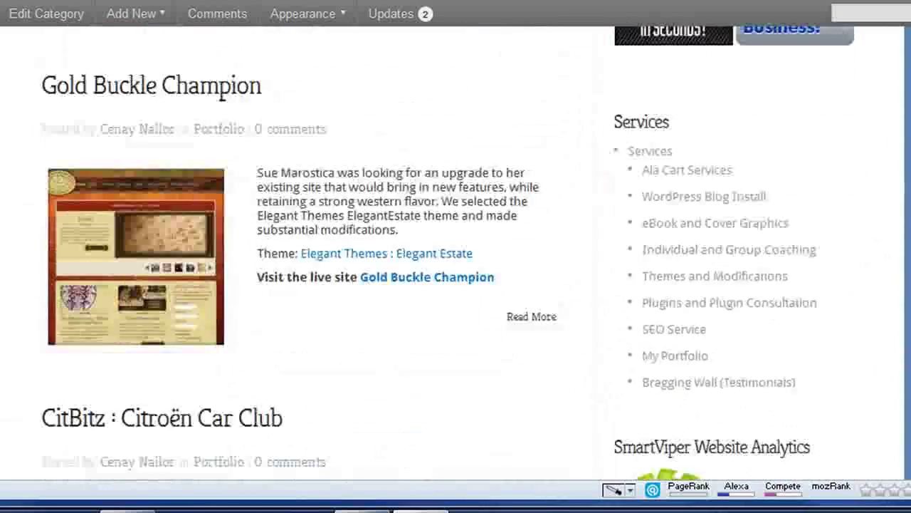
scroll(456, 253, "down", 2)
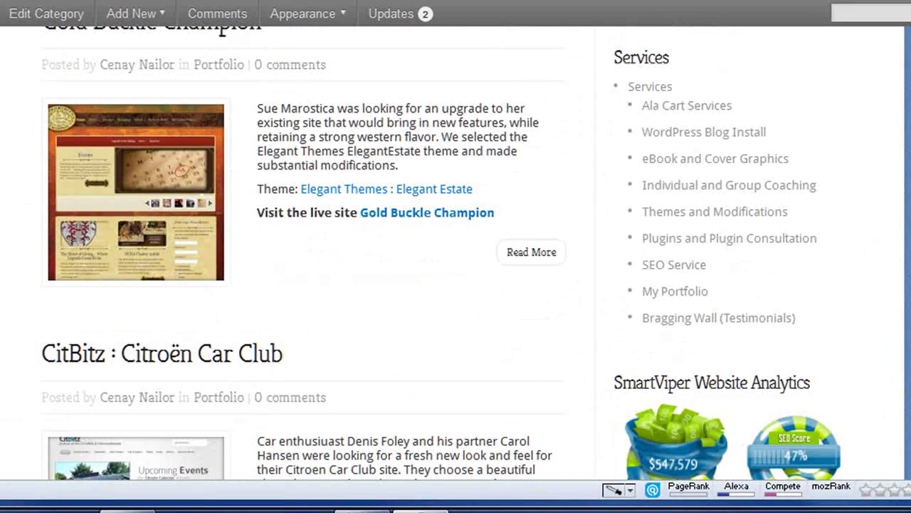
scroll(455, 253, "down", 20)
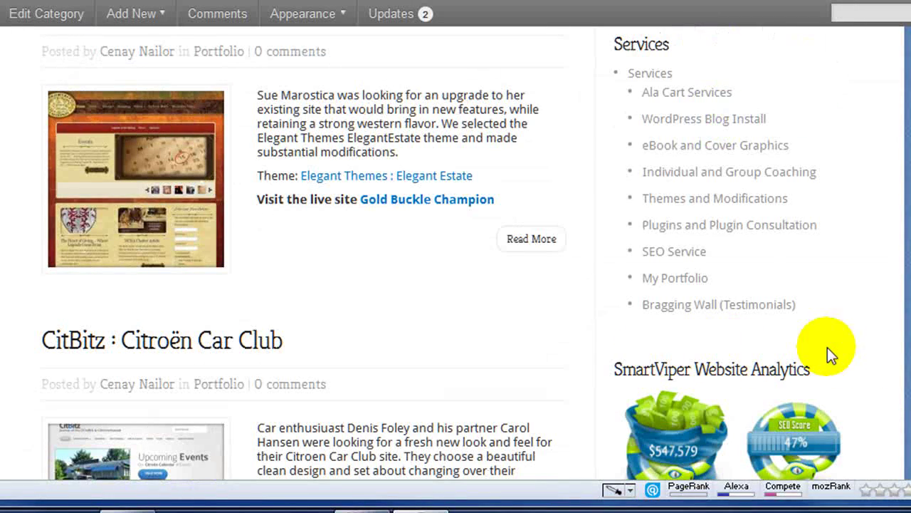
scroll(456, 253, "down", 1)
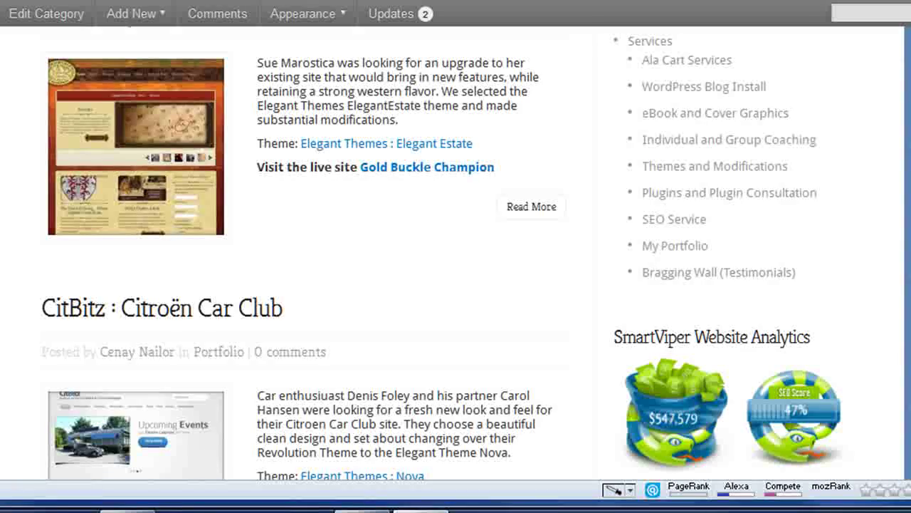
scroll(437, 306, "down", 5)
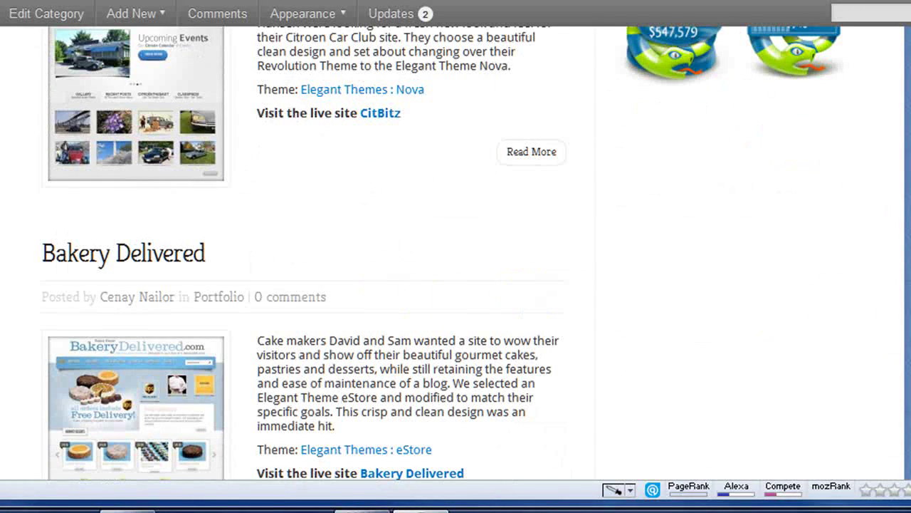
scroll(455, 253, "down", 1)
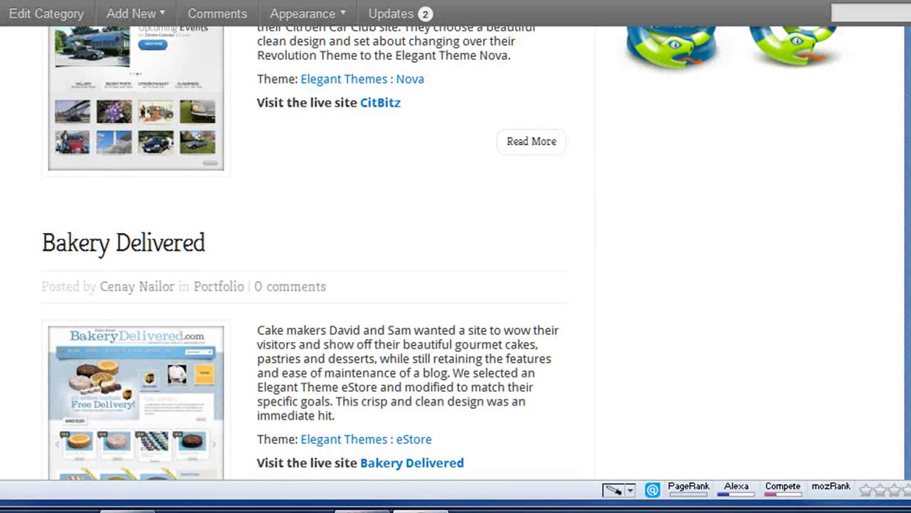
scroll(304, 253, "down", 8)
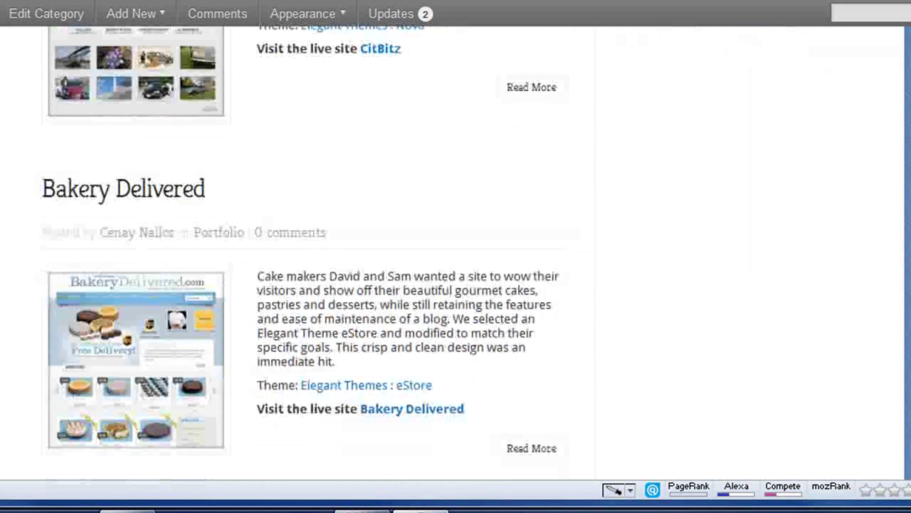
scroll(456, 252, "down", 6)
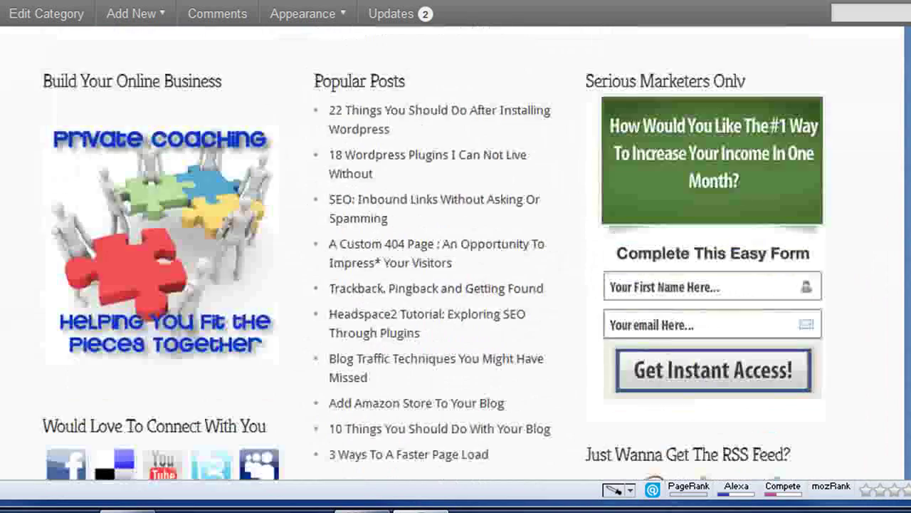
scroll(456, 253, "up", 10)
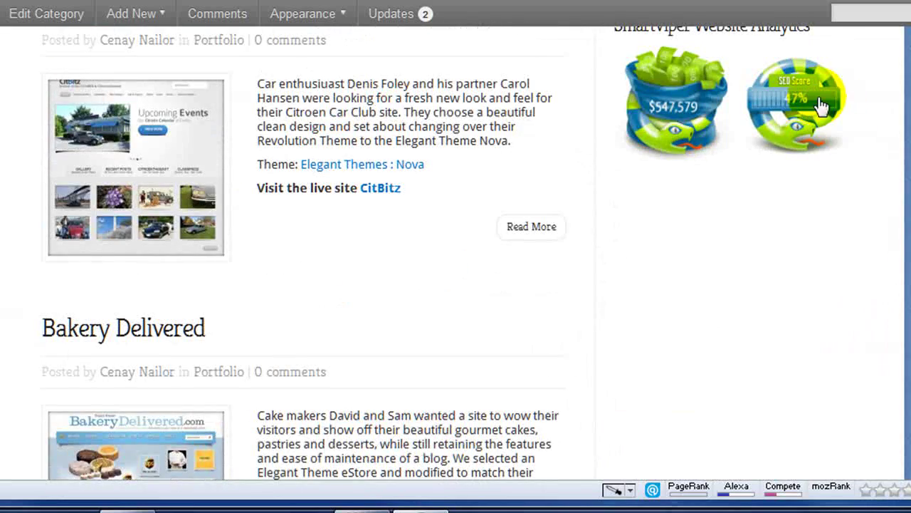
scroll(790, 207, "up", 3)
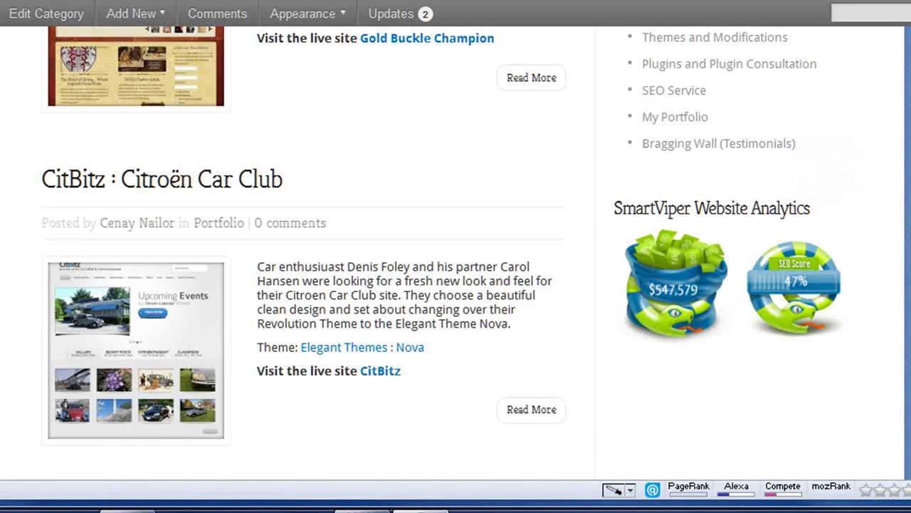
scroll(459, 143, "down", 8)
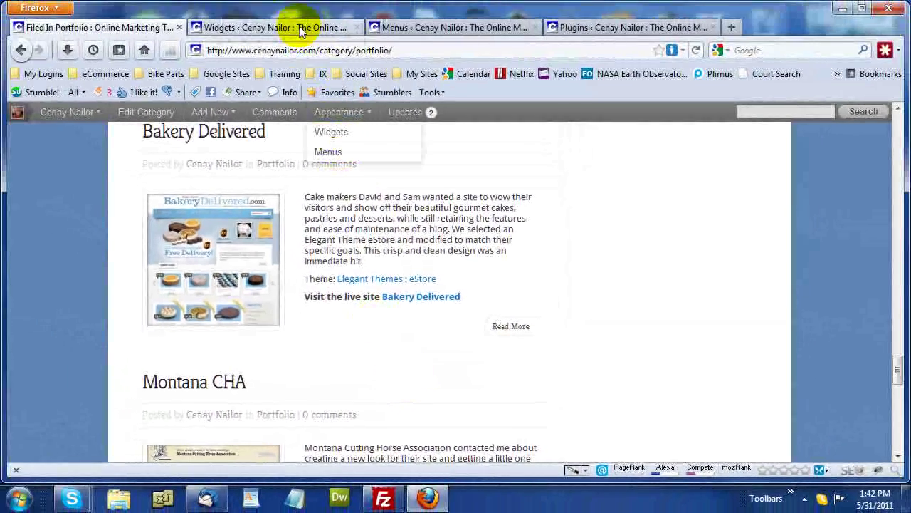
- Add a Categories widget titled 'Article Topics' to the sidebar, shown as a dropdown, and save
left_click(302, 29)
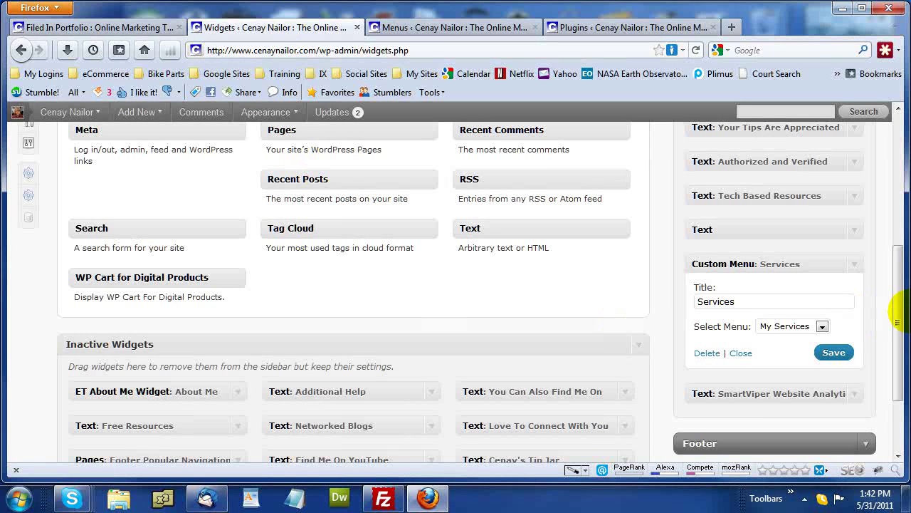
left_click(857, 264)
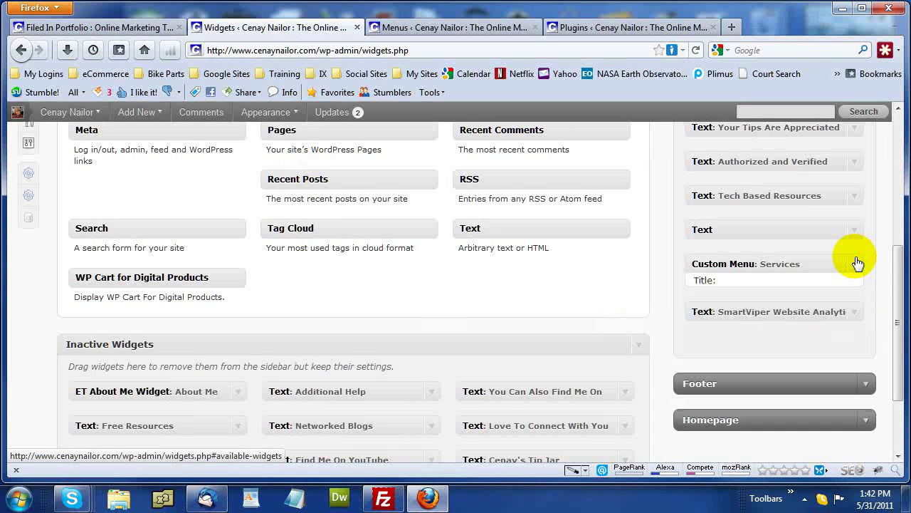
left_click_drag(897, 260, 895, 208)
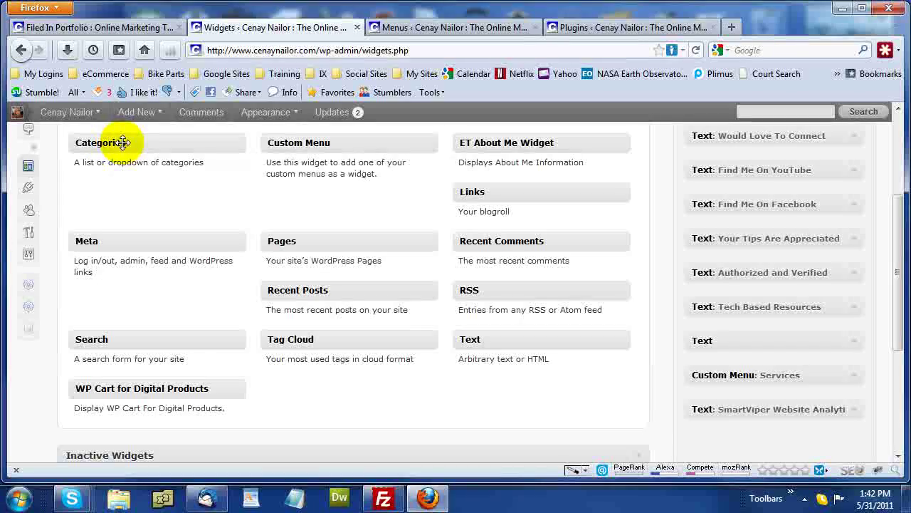
left_click_drag(126, 142, 767, 408)
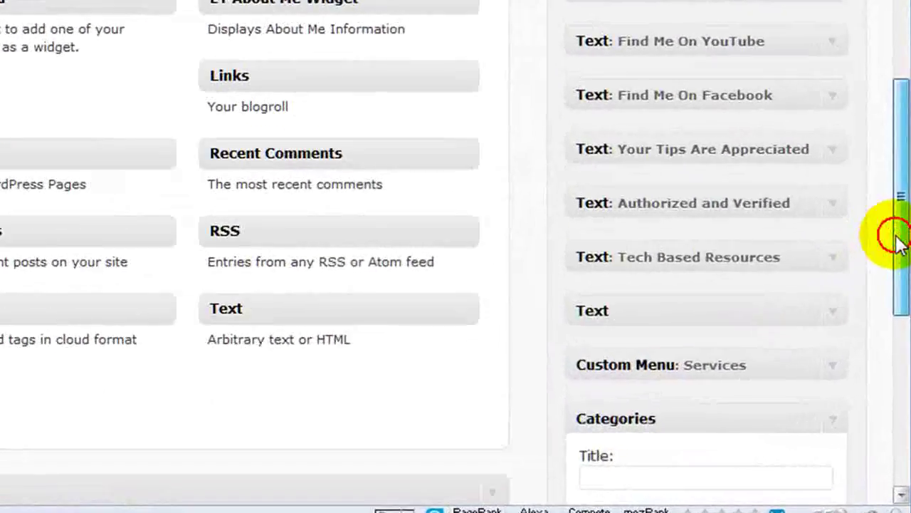
left_click_drag(896, 280, 895, 388)
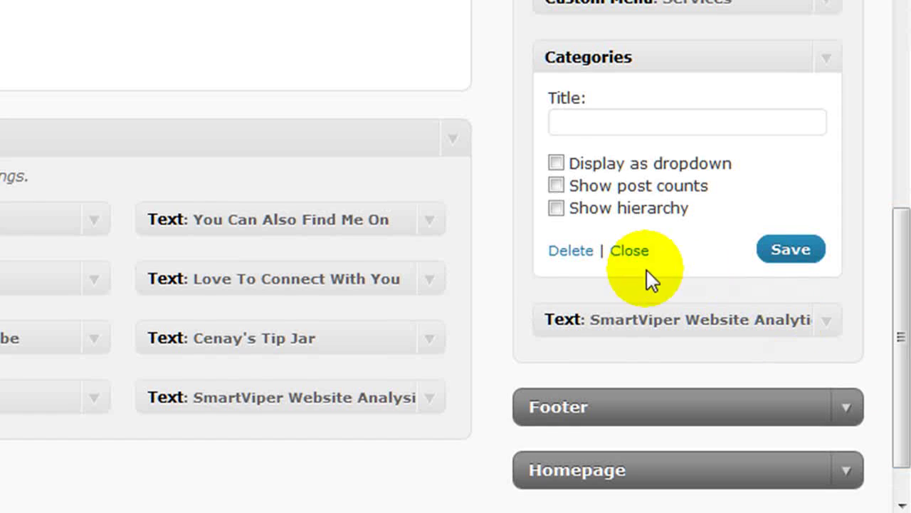
left_click(555, 164)
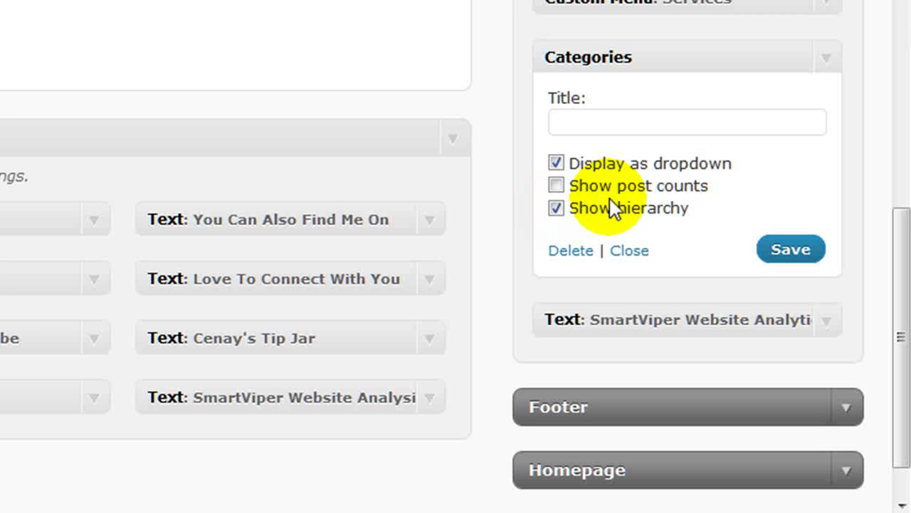
left_click(607, 122)
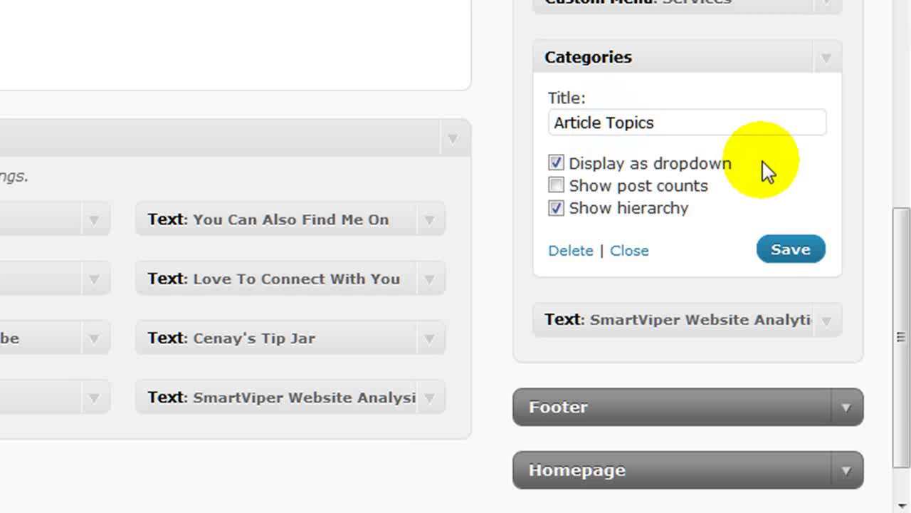
left_click(774, 250)
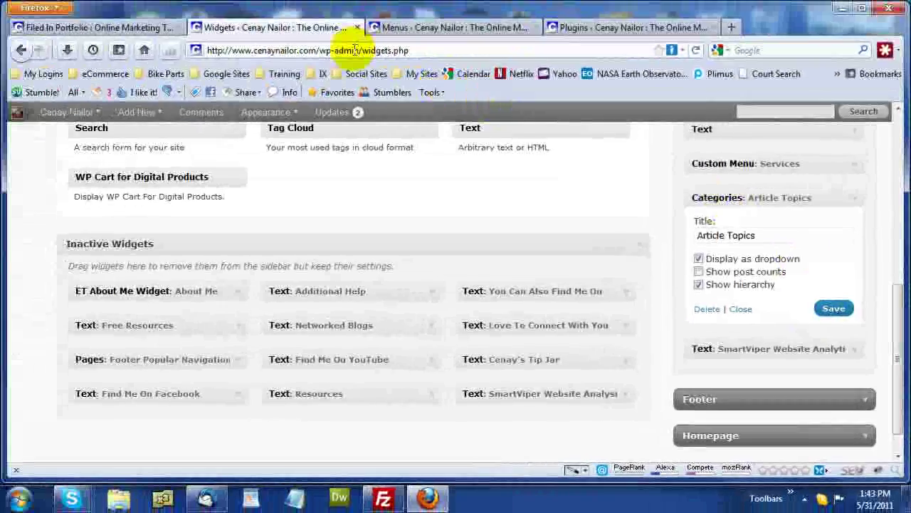
left_click(135, 28)
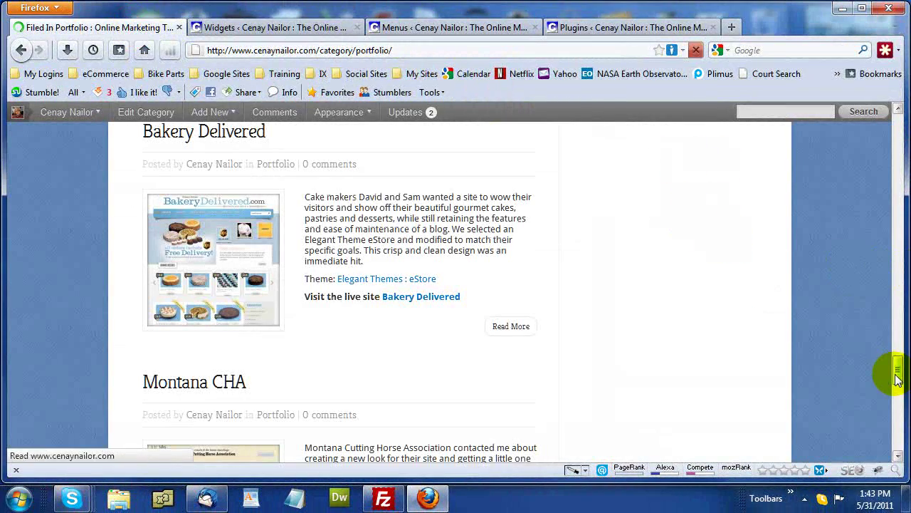
left_click_drag(897, 370, 894, 341)
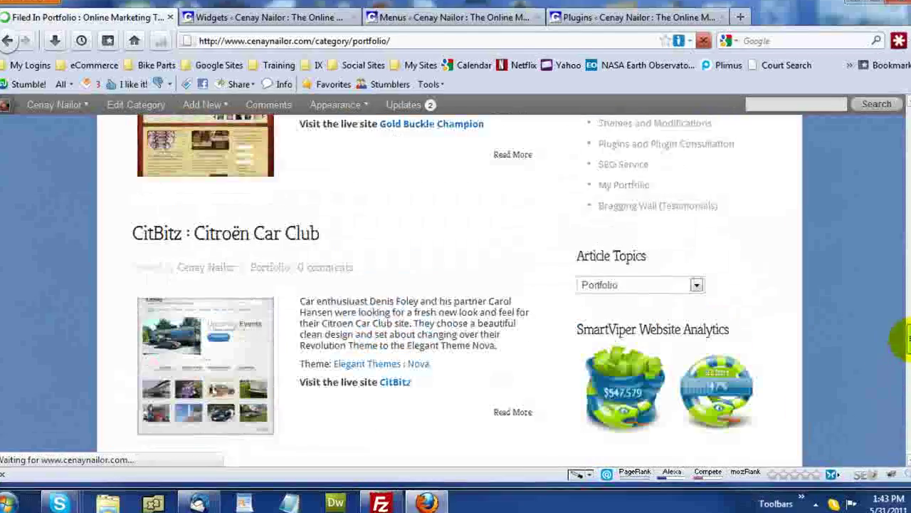
scroll(605, 174, "up", 4)
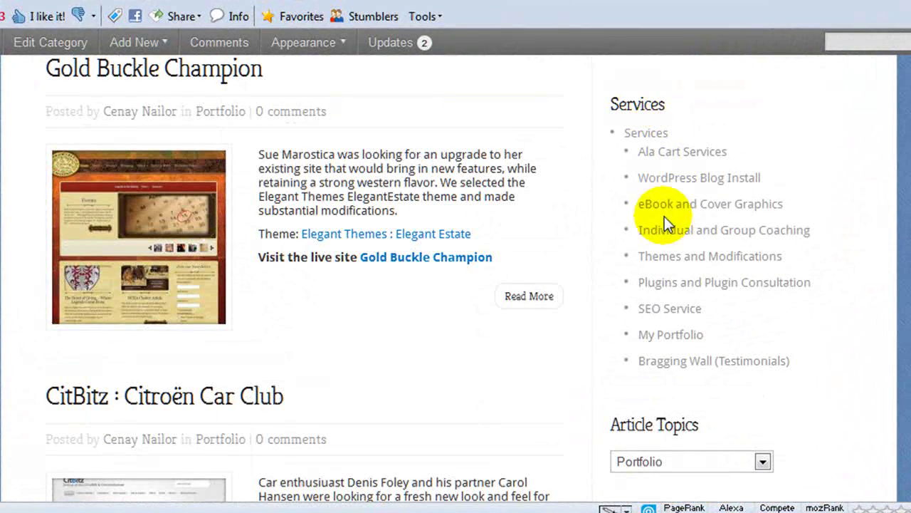
scroll(441, 278, "down", 3)
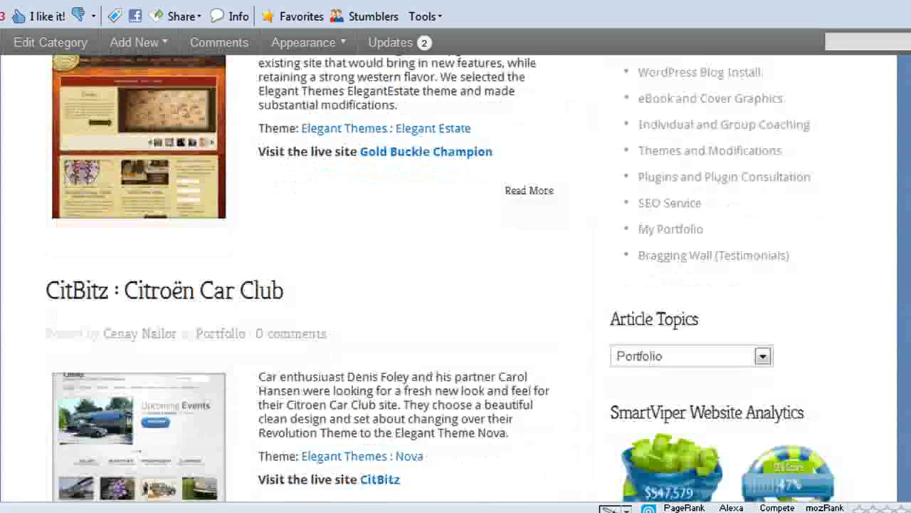
left_click(763, 357)
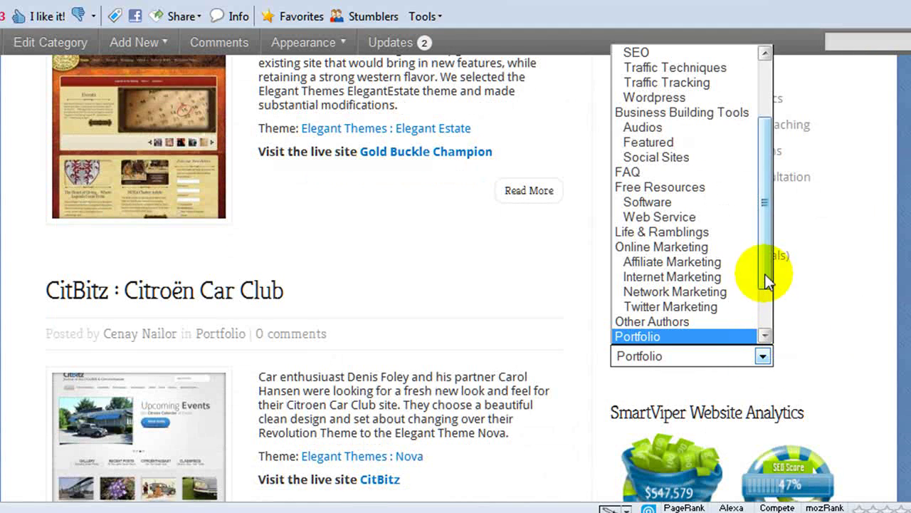
key("Escape")
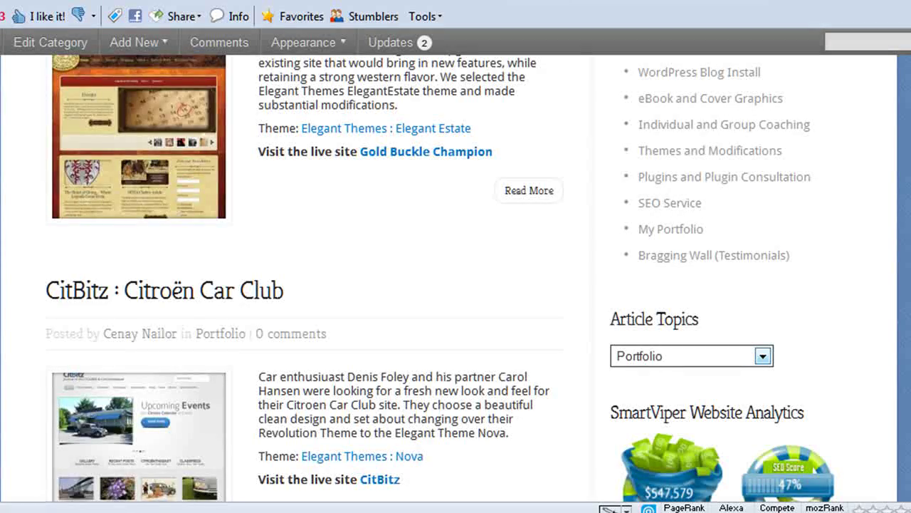
scroll(441, 278, "down", 8)
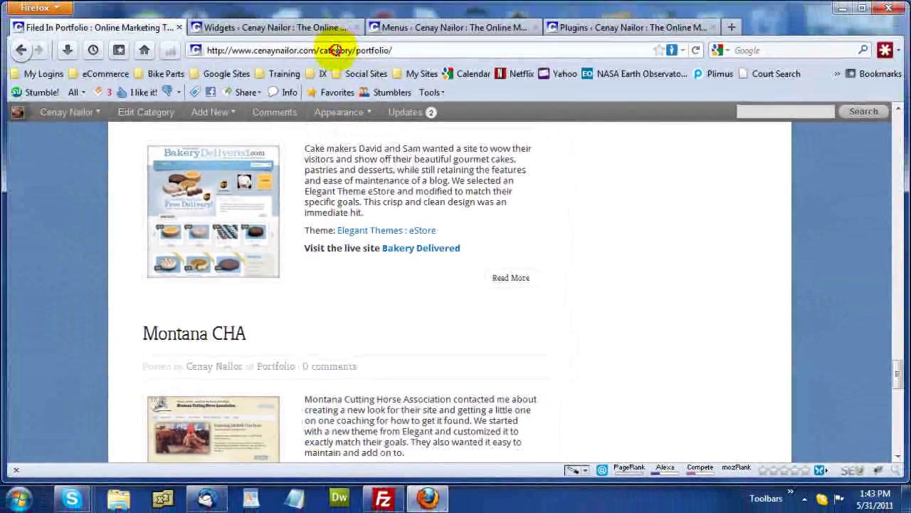
- Go from the Widgets admin page to Appearance > Chameleon Theme Options
double_click(336, 51)
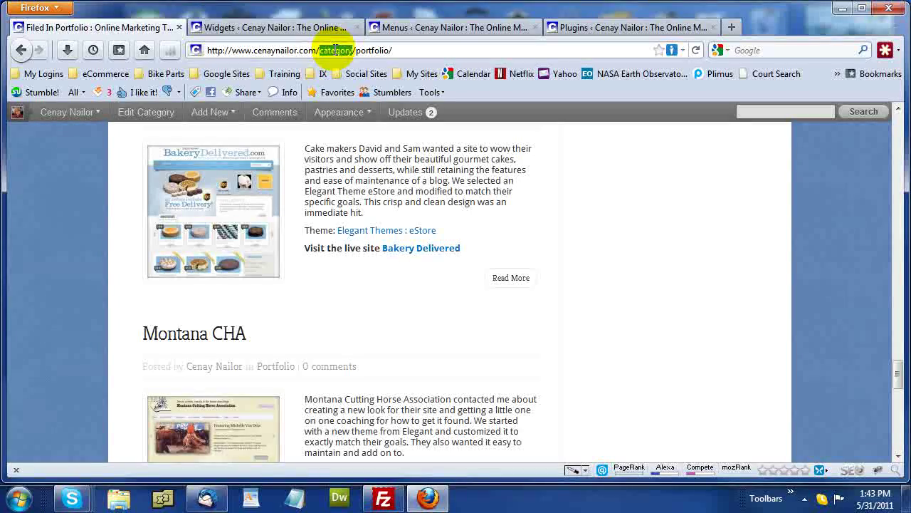
left_click(316, 29)
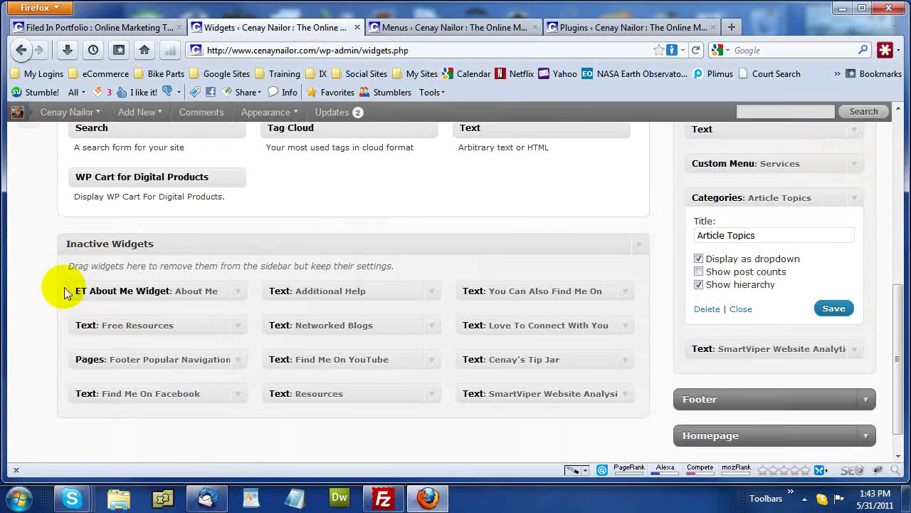
scroll(50, 292, "up", 4)
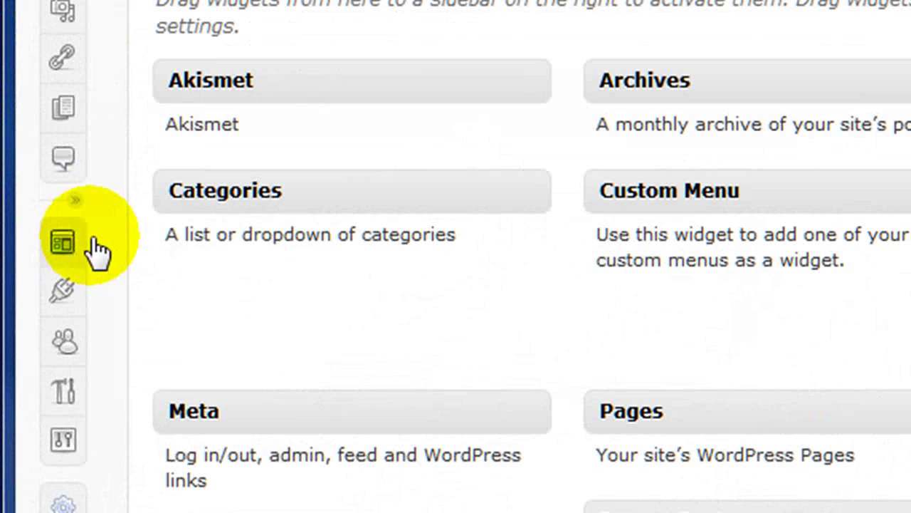
mouse_move(44, 286)
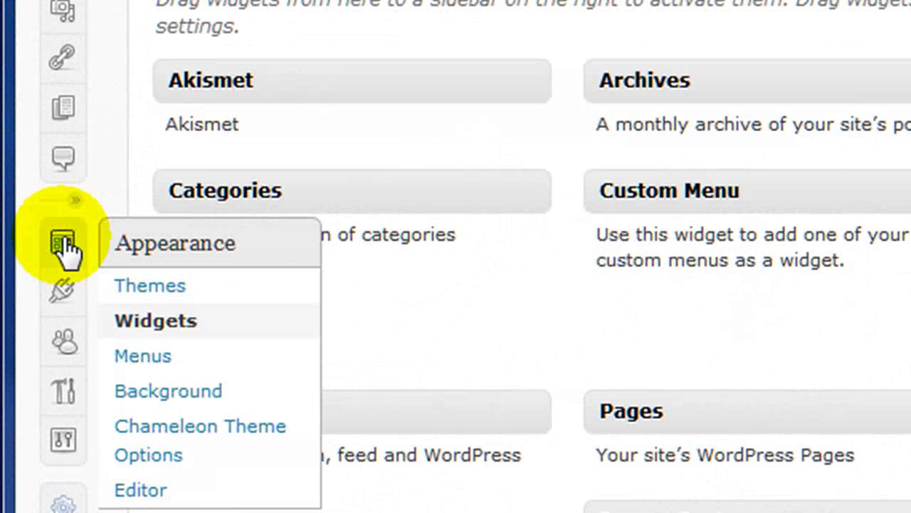
left_click(126, 431)
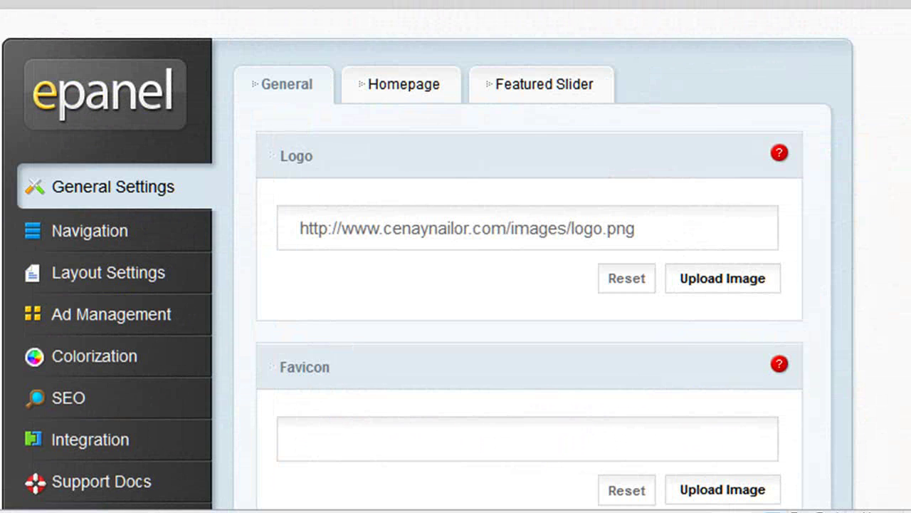
- Change the category and archive posts-per-page counts from 12 to 10
scroll(456, 284, "down", 8)
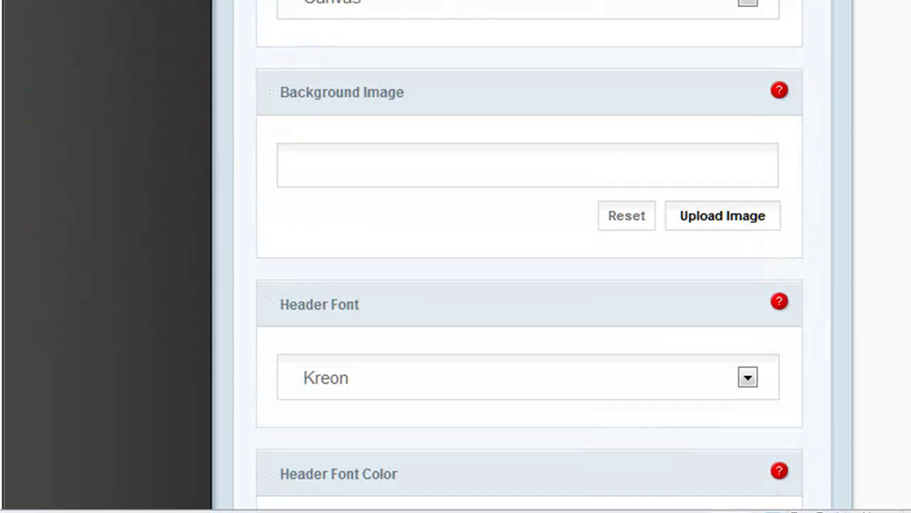
scroll(456, 285, "down", 15)
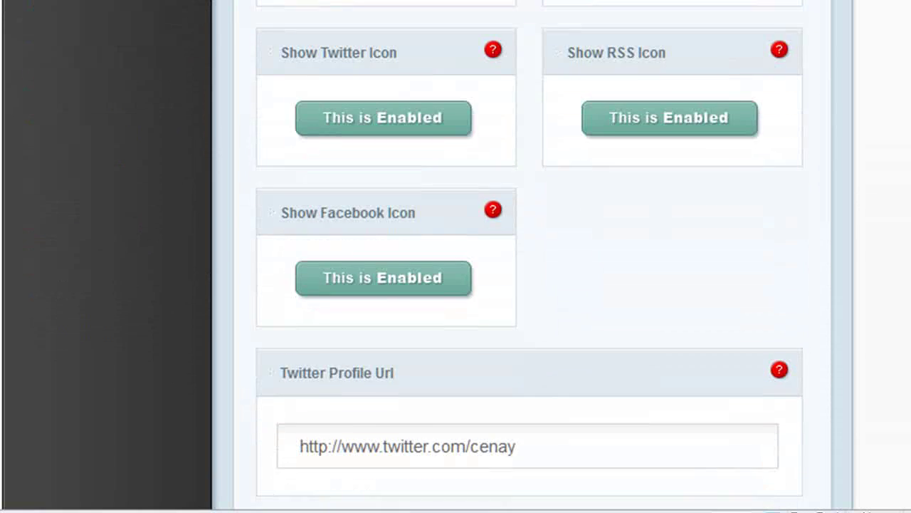
scroll(456, 284, "down", 11)
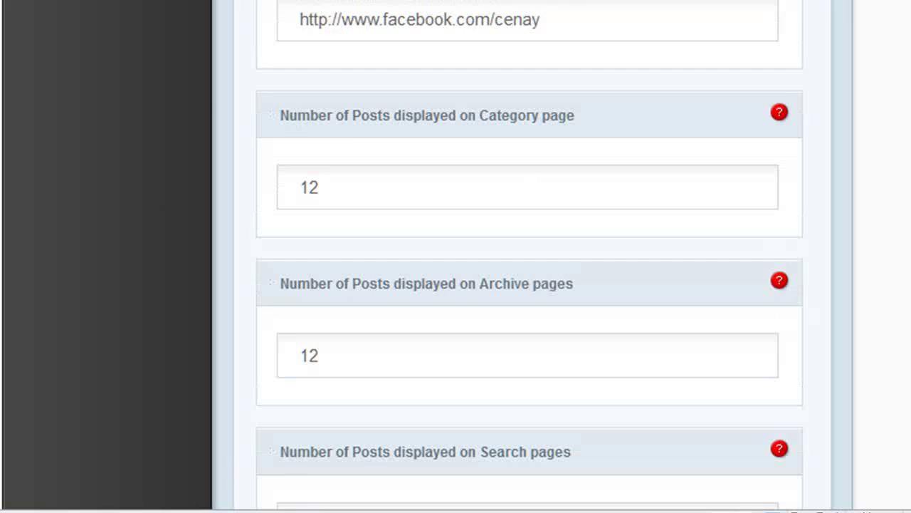
scroll(875, 260, "down", 1)
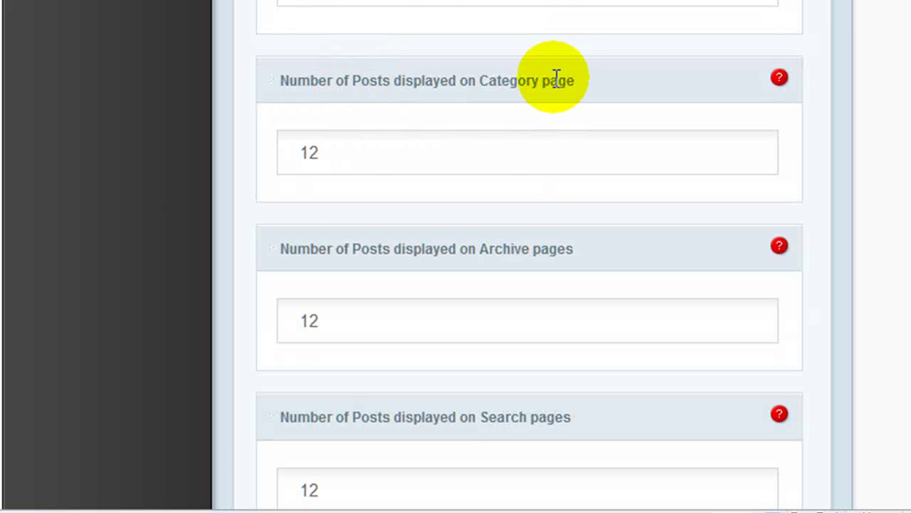
left_click_drag(312, 152, 332, 158)
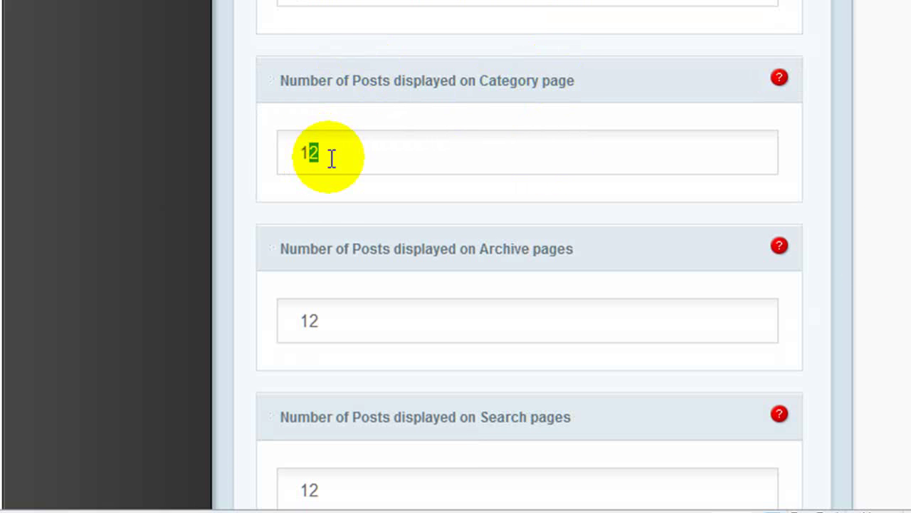
type("0")
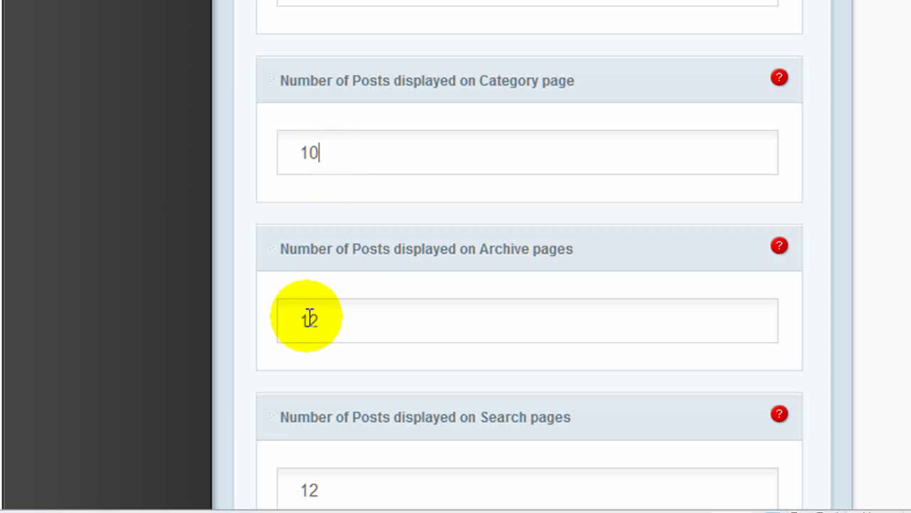
left_click_drag(311, 321, 330, 371)
type("0")
- Set the search and tag page post counts to 10 and save the theme options
scroll(346, 315, "down", 2)
type("0")
scroll(354, 317, "down", 2)
type("0")
scroll(450, 361, "down", 2)
scroll(721, 287, "down", 4)
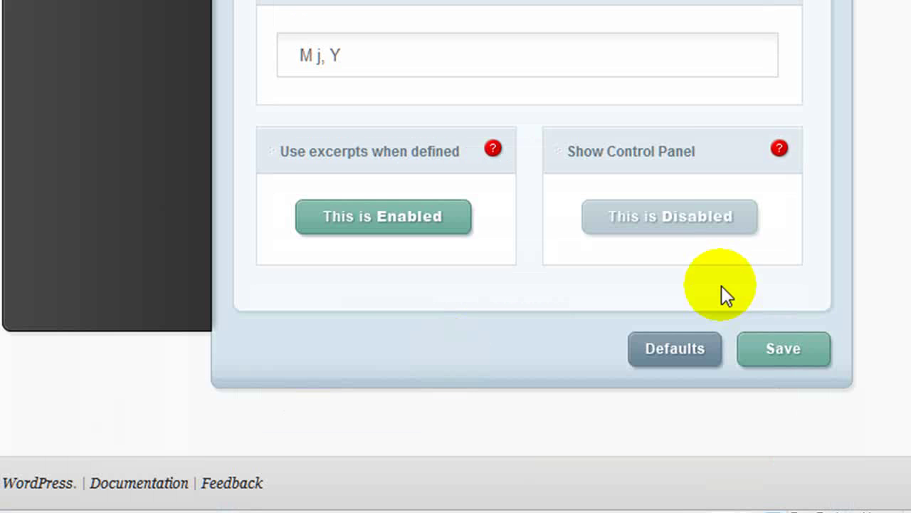
left_click(779, 354)
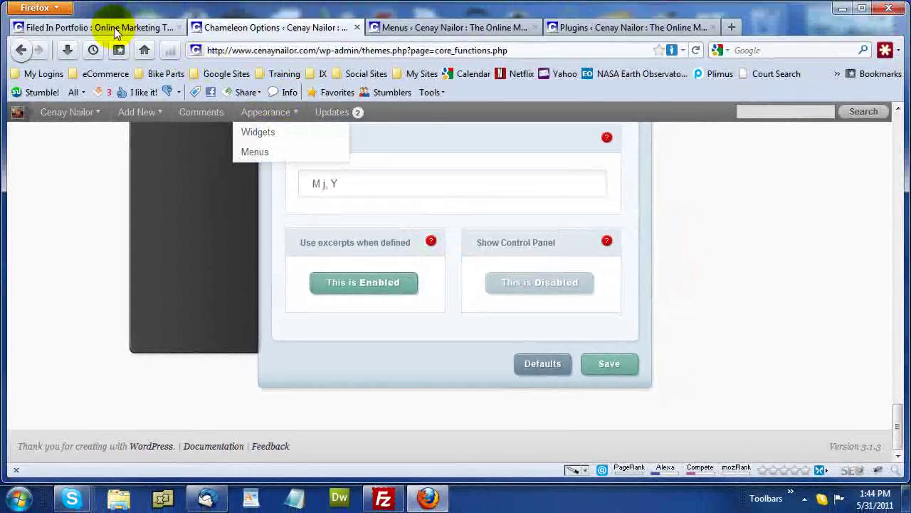
- Reload the Portfolio category page and review its posts down to Gold Buckle Champion and CitBitz
left_click(99, 27)
key("F5")
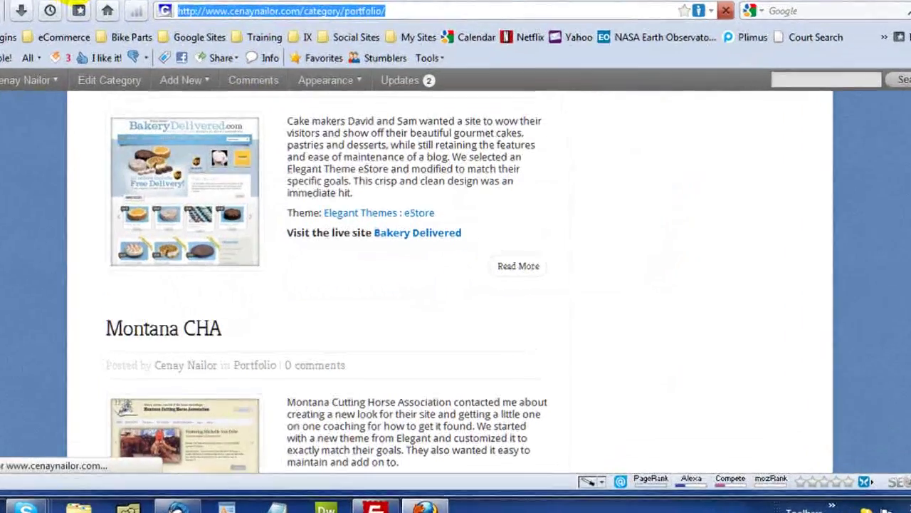
scroll(456, 285, "down", 8)
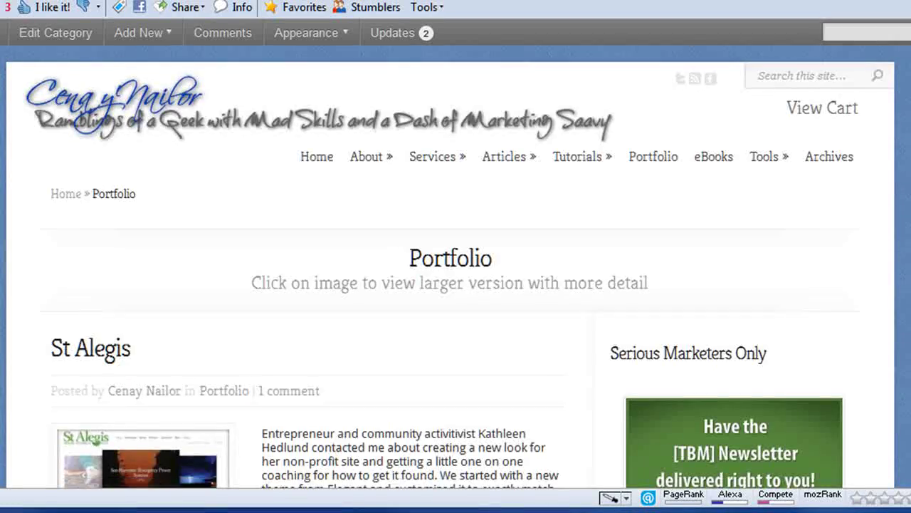
scroll(455, 284, "down", 20)
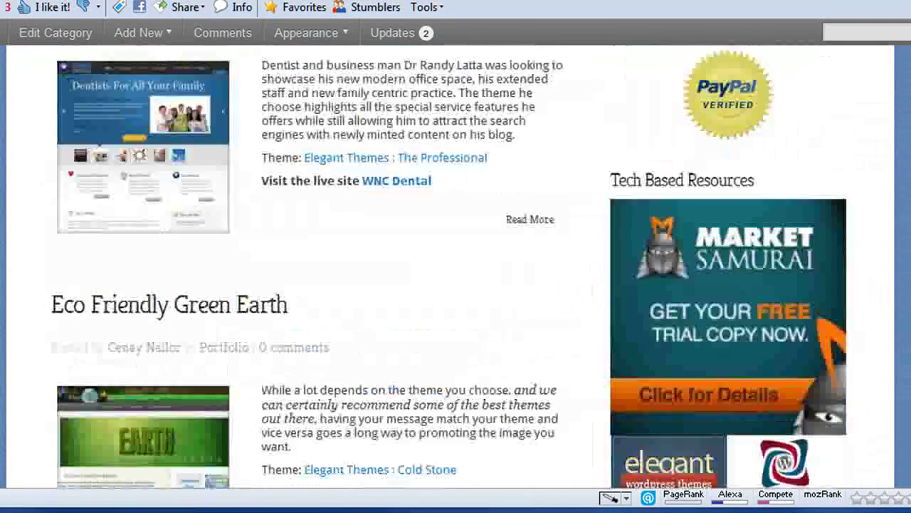
scroll(456, 284, "down", 8)
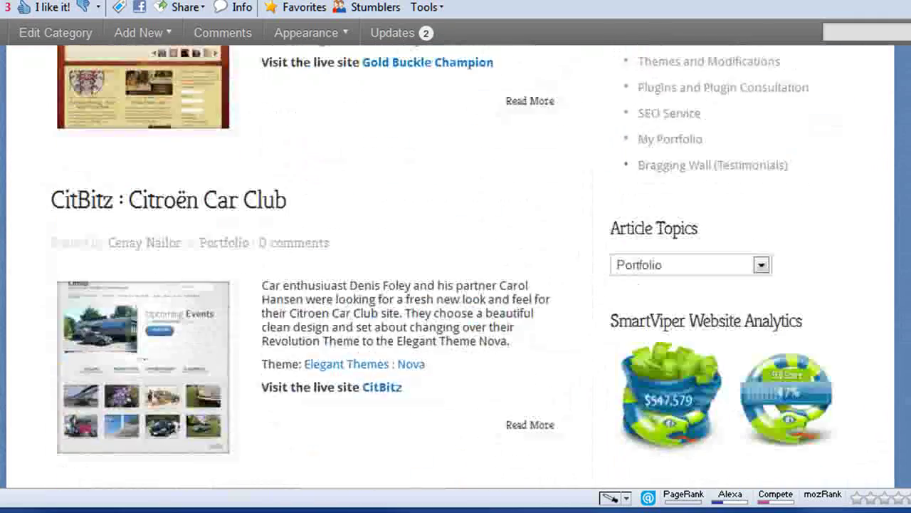
scroll(456, 285, "down", 3)
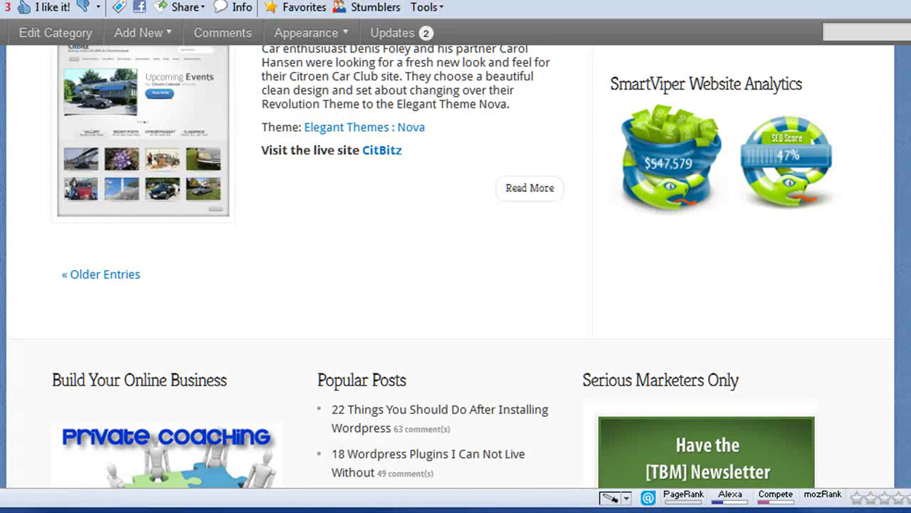
scroll(456, 271, "up", 3)
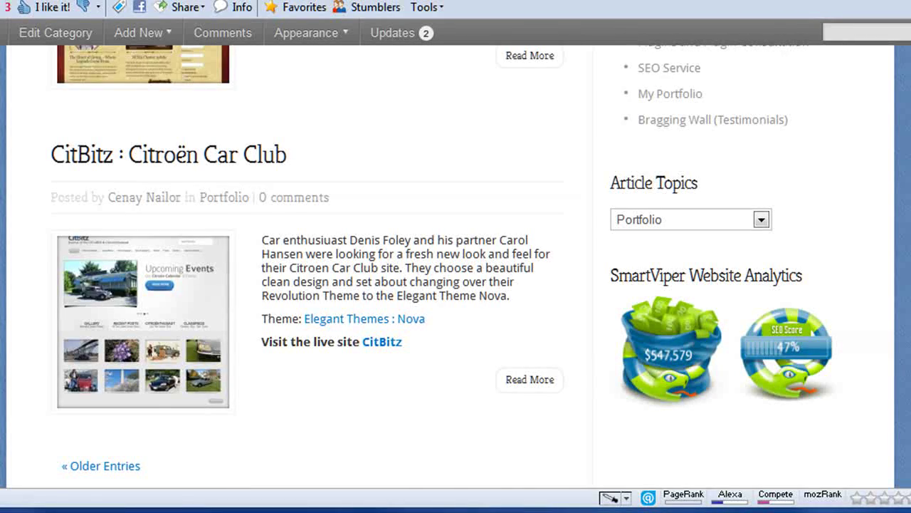
scroll(456, 270, "up", 15)
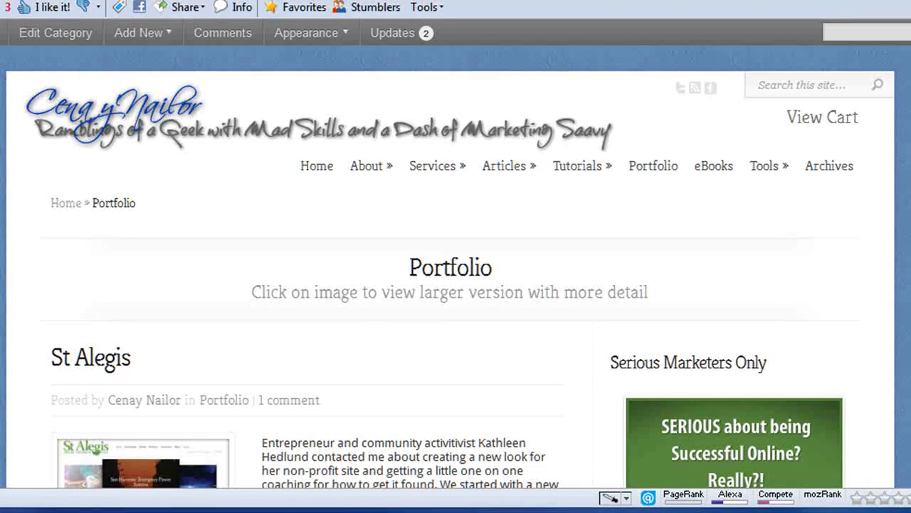
scroll(451, 266, "down", 20)
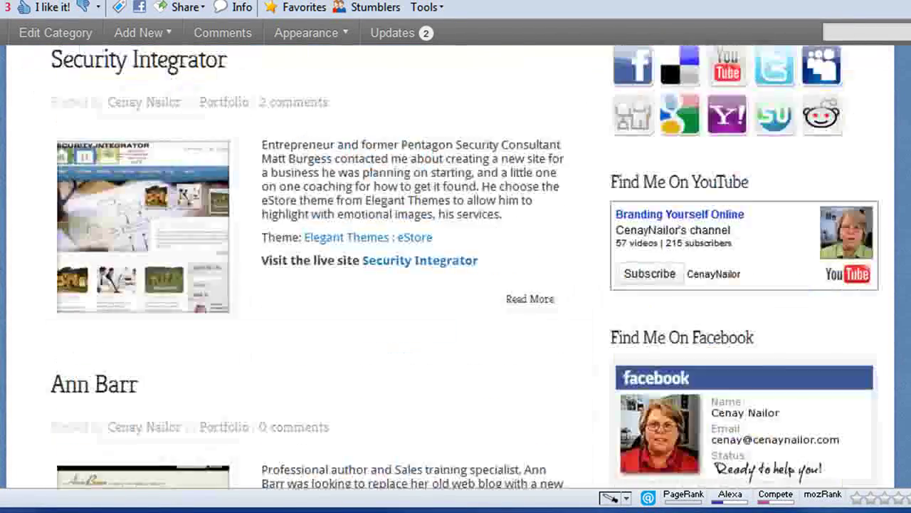
scroll(657, 327, "down", 12)
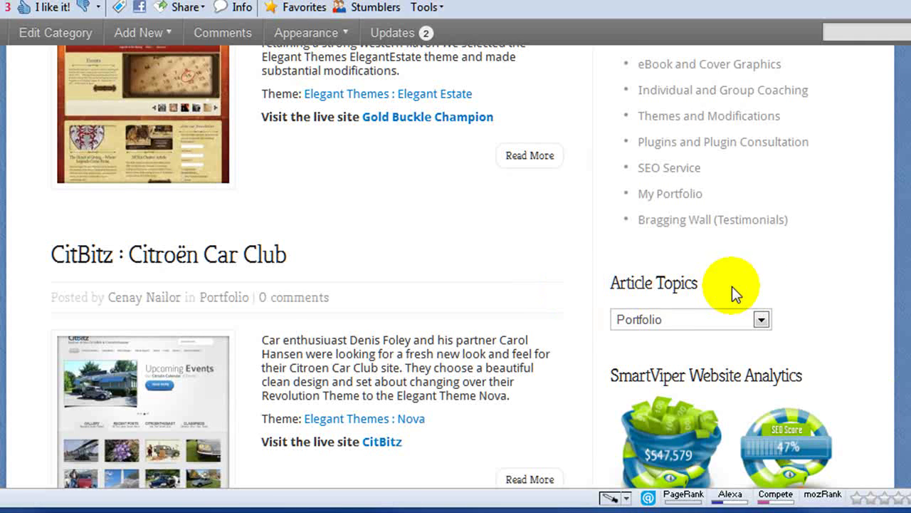
- Pick SEO from the sidebar's Article Topics category dropdown
left_click(764, 321)
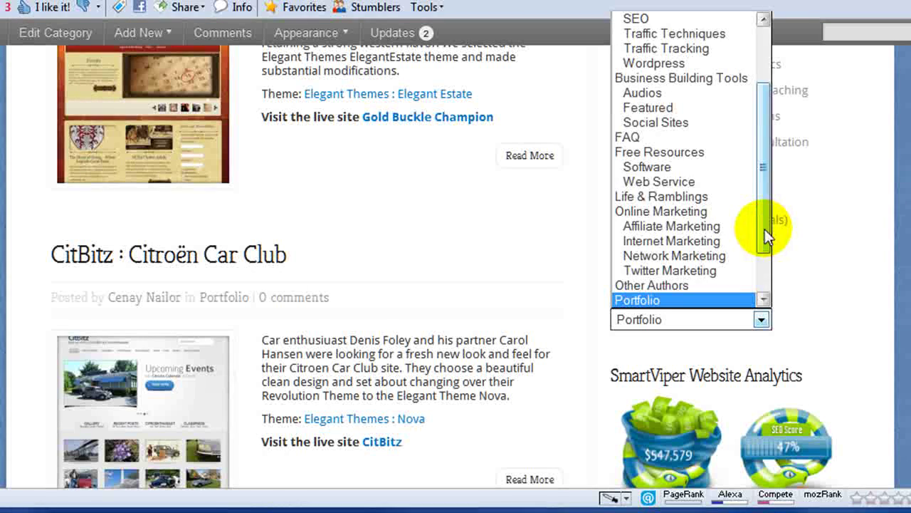
left_click_drag(763, 229, 776, 134)
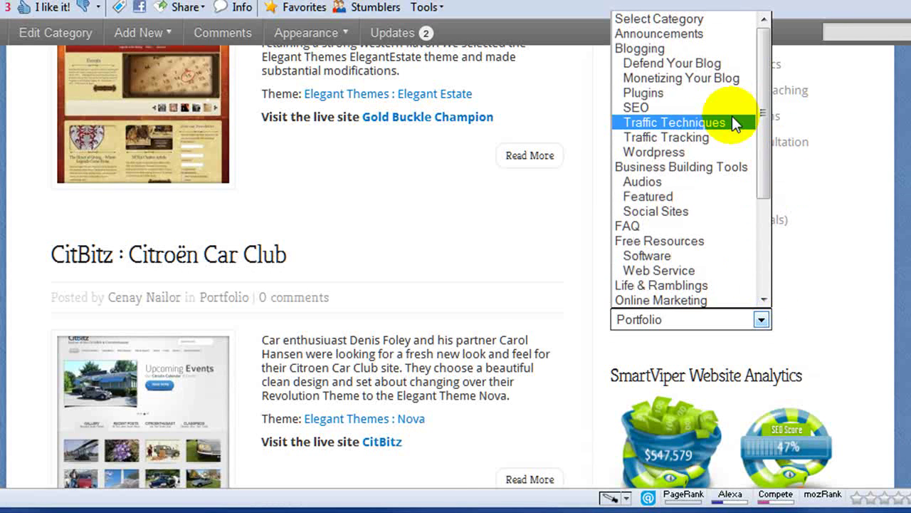
left_click(649, 107)
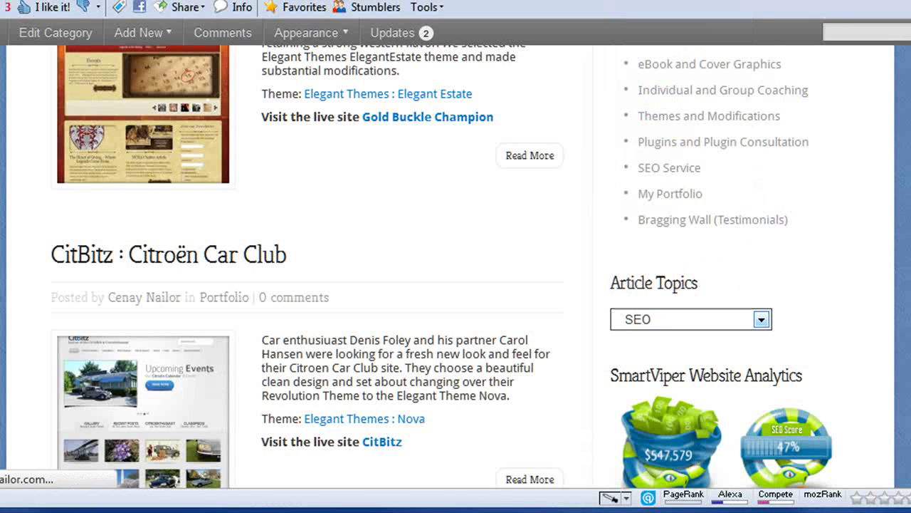